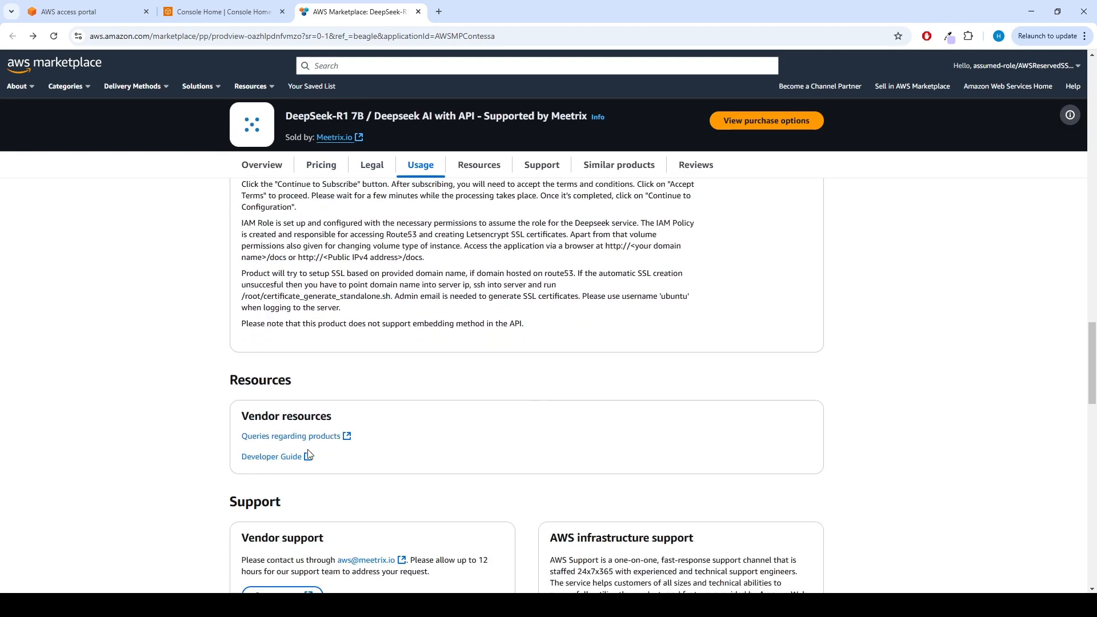
# Open the vendor's Developer Guide for DeepSeek-R1 and read its prerequisites and AMI launch steps.
pyautogui.click(270, 461)
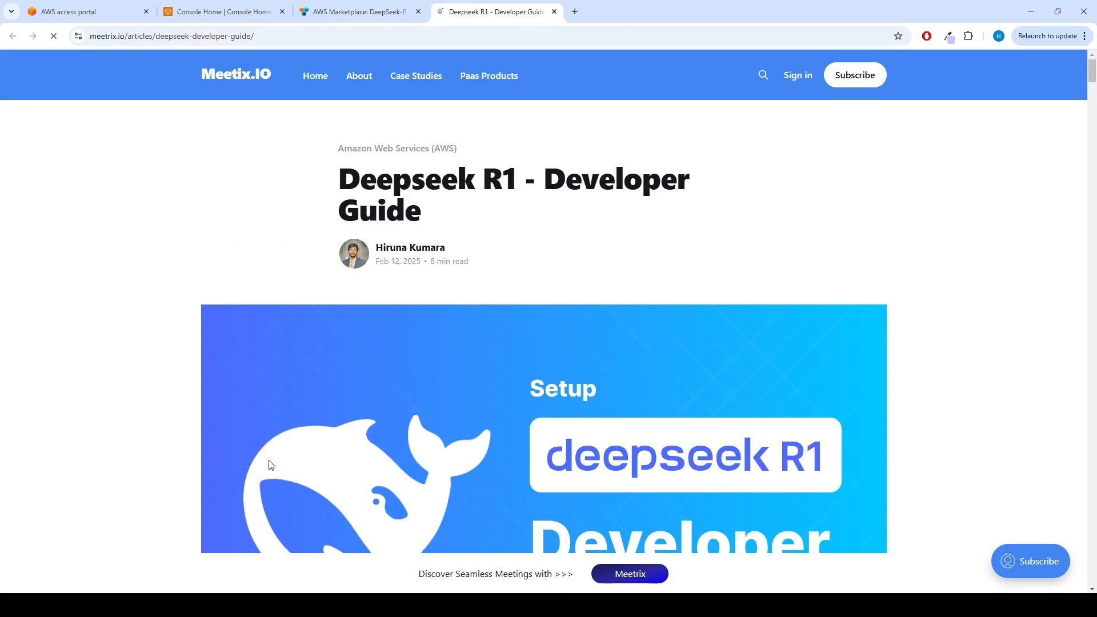
pyautogui.scroll(-4, 570, 334)
pyautogui.scroll(-10, 570, 334)
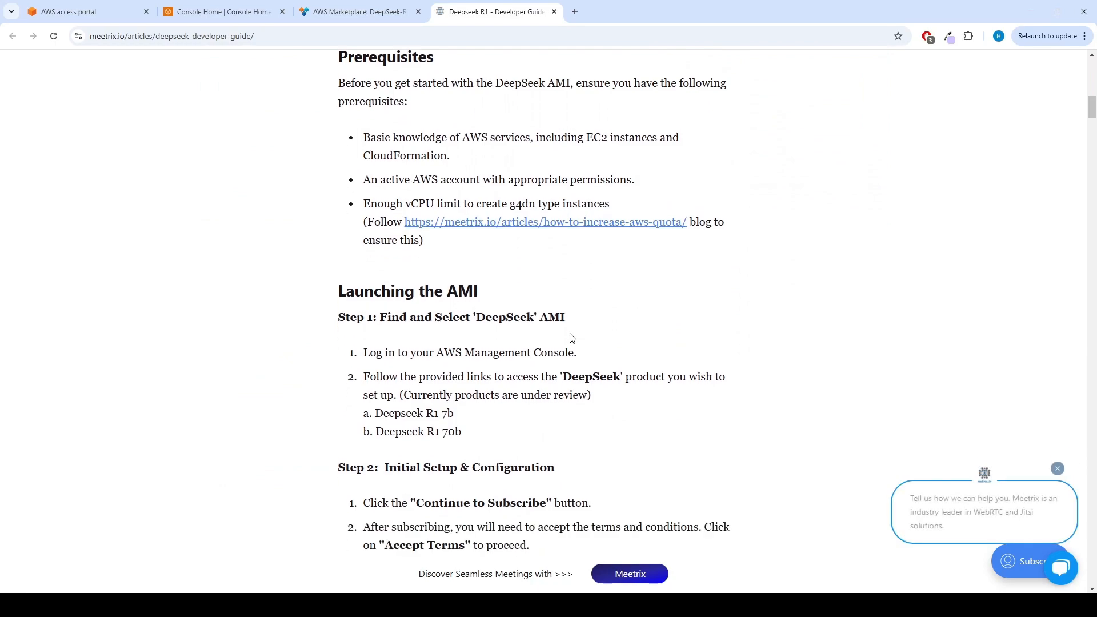
pyautogui.scroll(10, 571, 337)
pyautogui.scroll(-5, 571, 337)
pyautogui.scroll(-4, 571, 338)
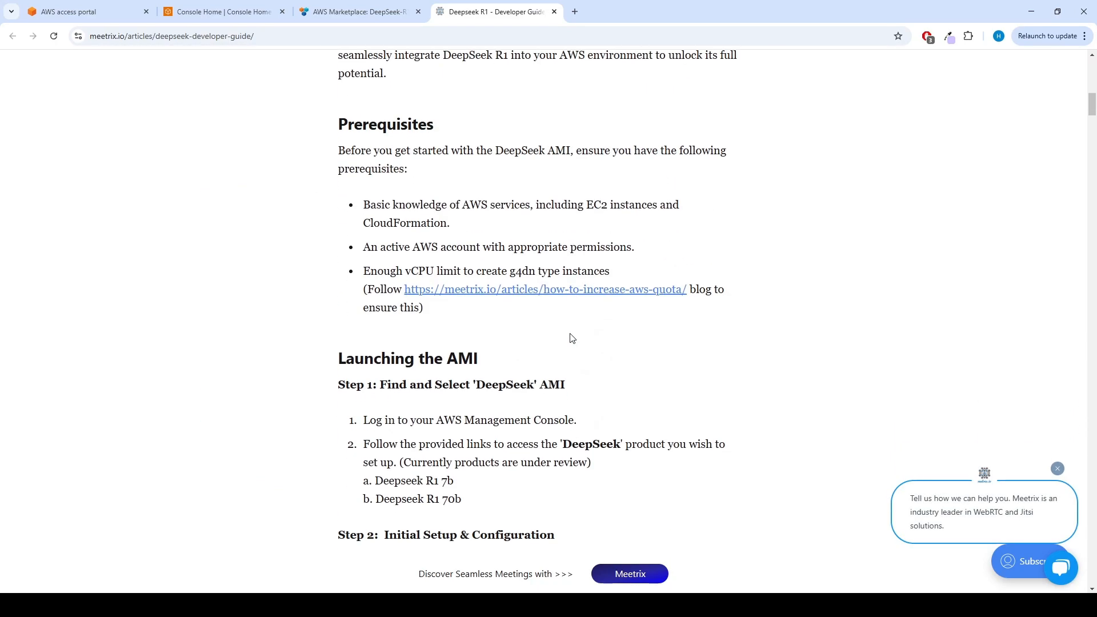
pyautogui.scroll(1, 570, 338)
pyautogui.scroll(-4, 570, 338)
pyautogui.scroll(-1, 571, 336)
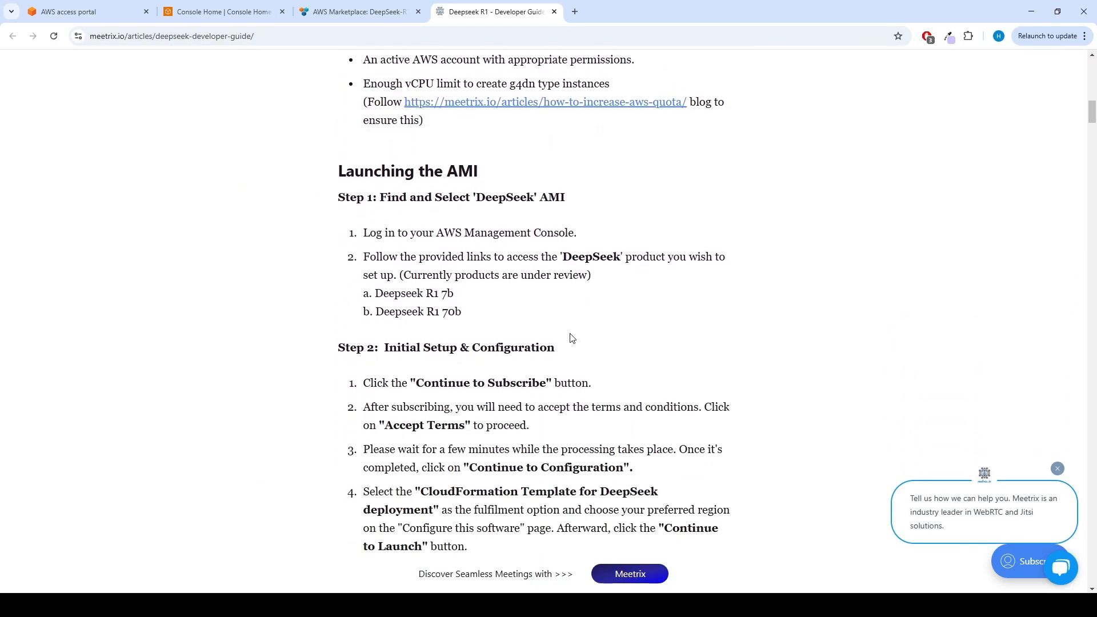
pyautogui.scroll(1, 570, 337)
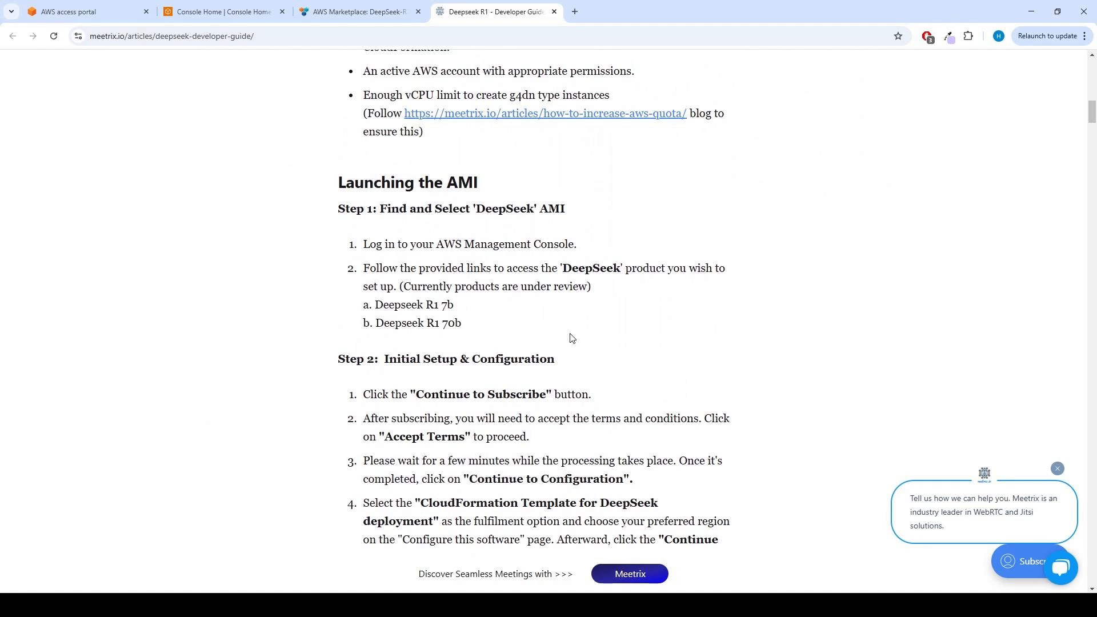
pyautogui.scroll(2, 570, 338)
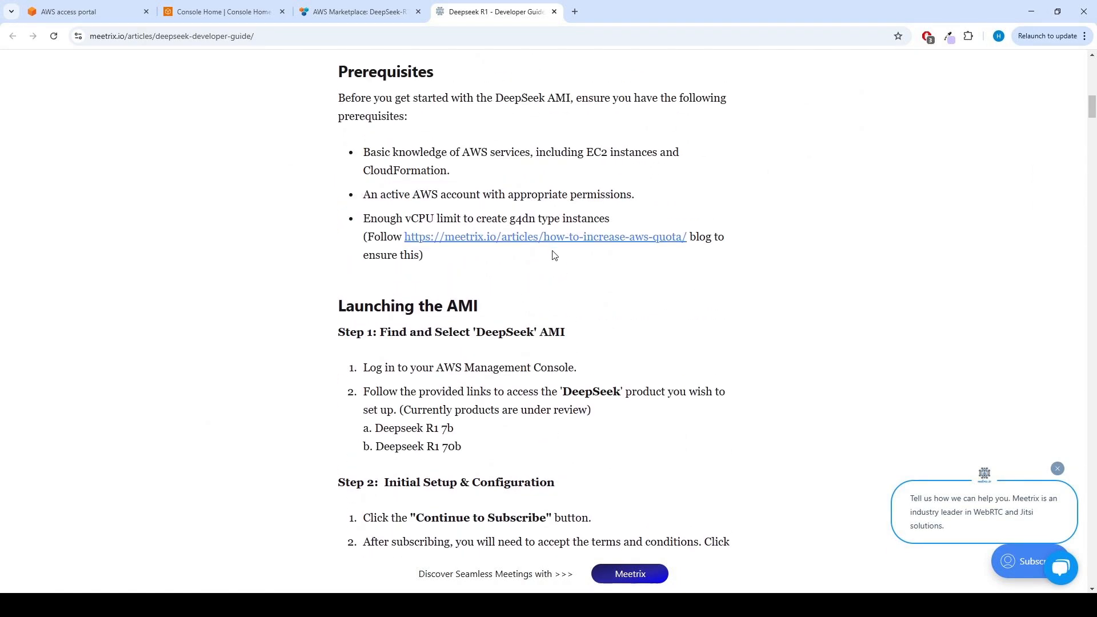
# Look at the linked guide on increasing the AWS vCPU quota, then return to the prerequisites section of the DeepSeek guide.
pyautogui.click(571, 237)
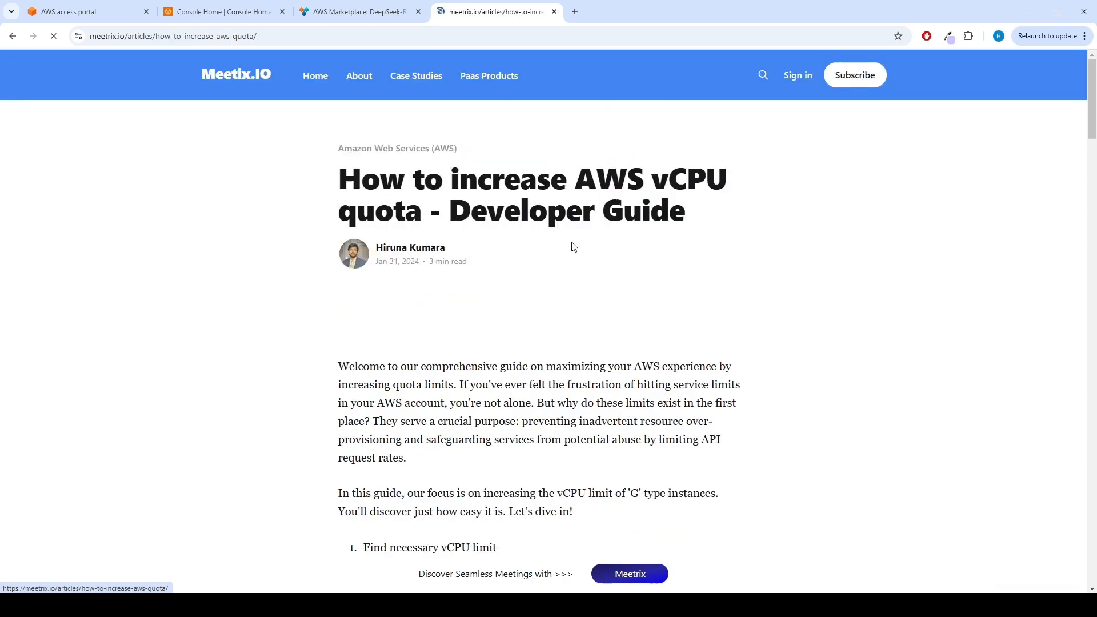
pyautogui.scroll(-10, 554, 208)
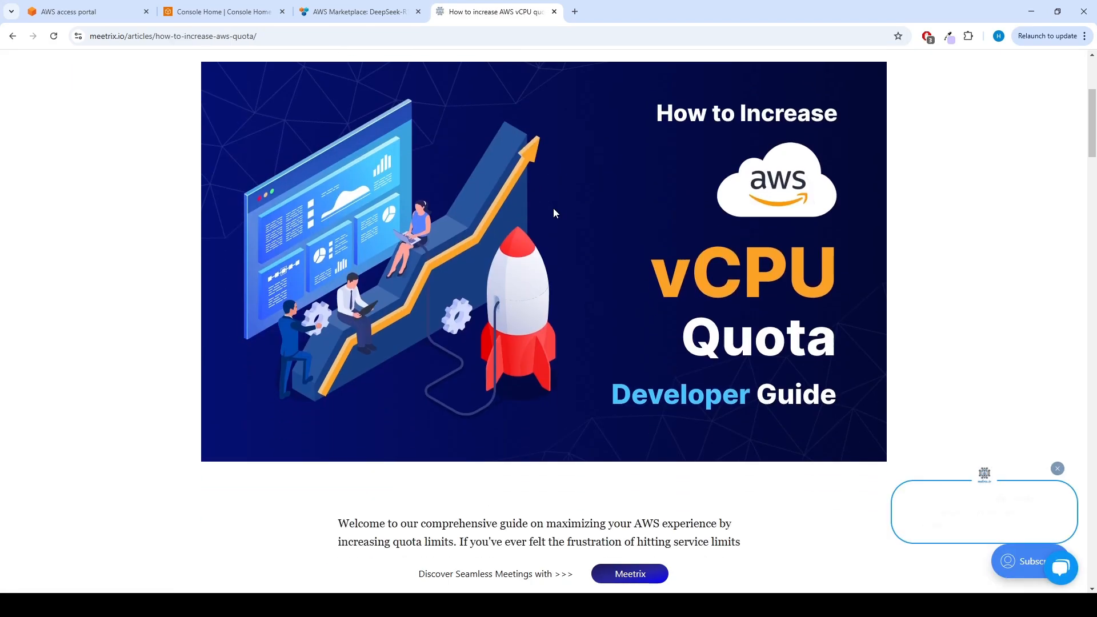
pyautogui.scroll(-4, 553, 208)
pyautogui.scroll(14, 553, 208)
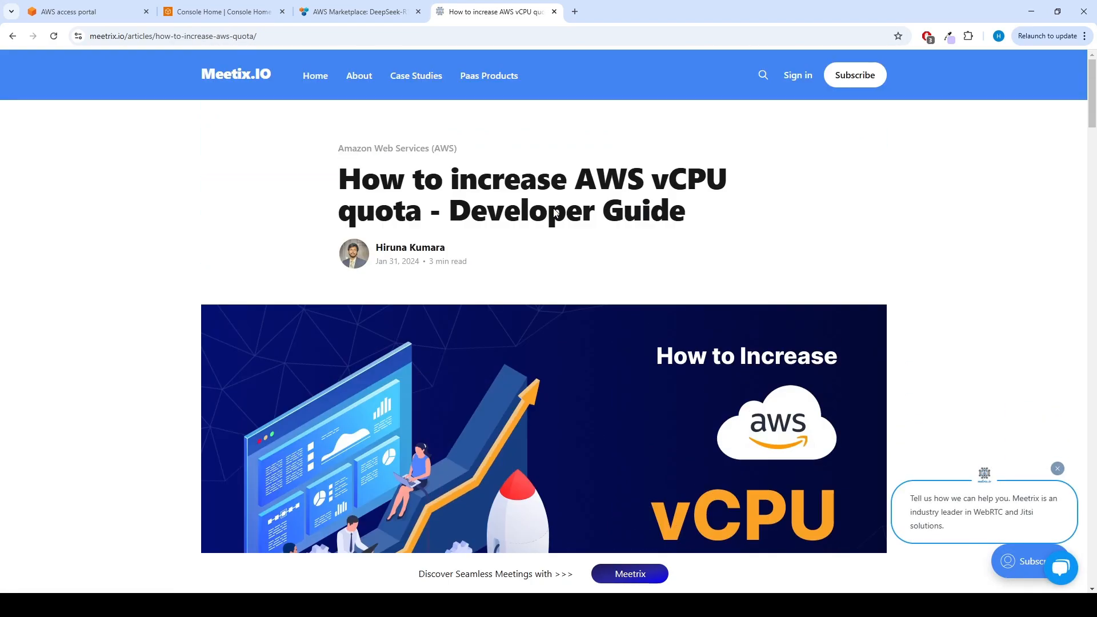
pyautogui.click(12, 36)
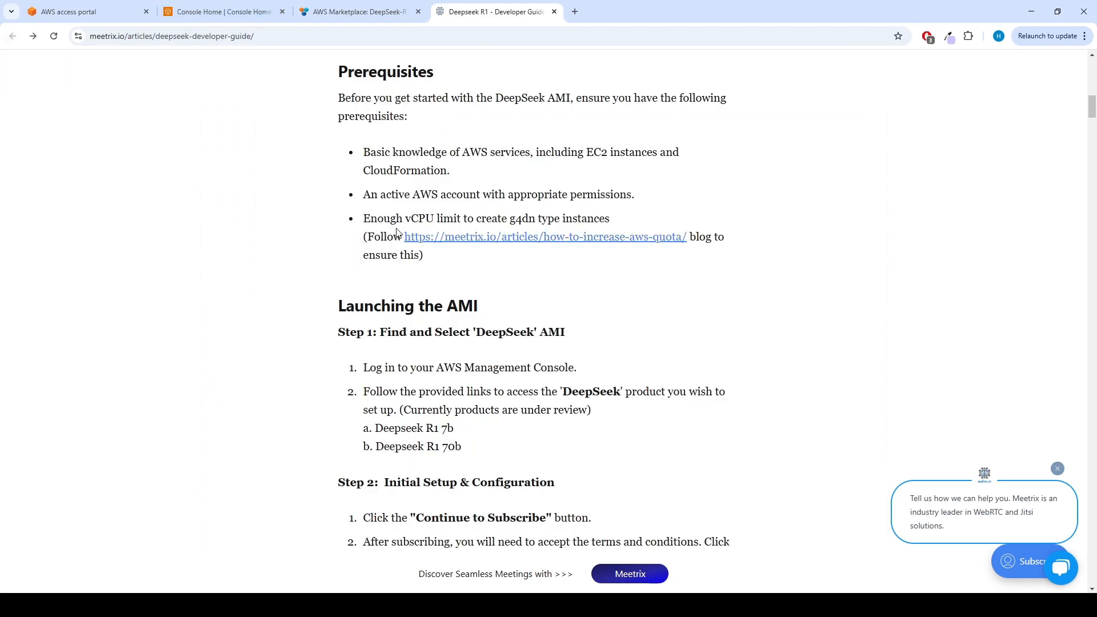
pyautogui.moveTo(343, 80); pyautogui.dragTo(434, 262)
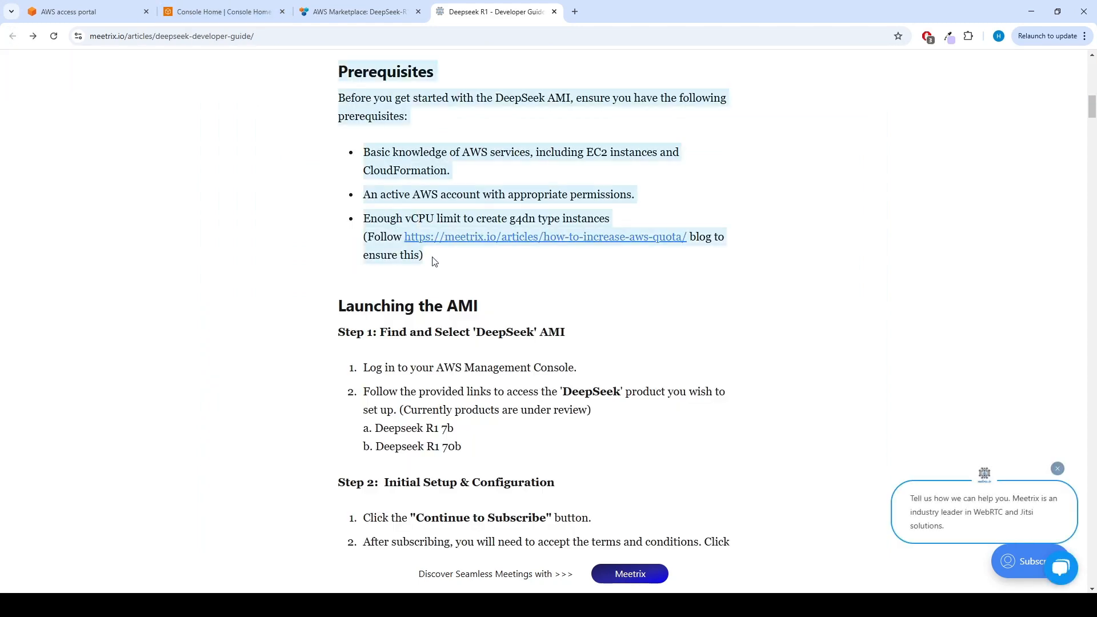
pyautogui.click(304, 117)
# Subscribe to the DeepSeek-R1 7B product from its AWS Marketplace listing by accepting the Meetrix.io offer terms.
pyautogui.click(344, 8)
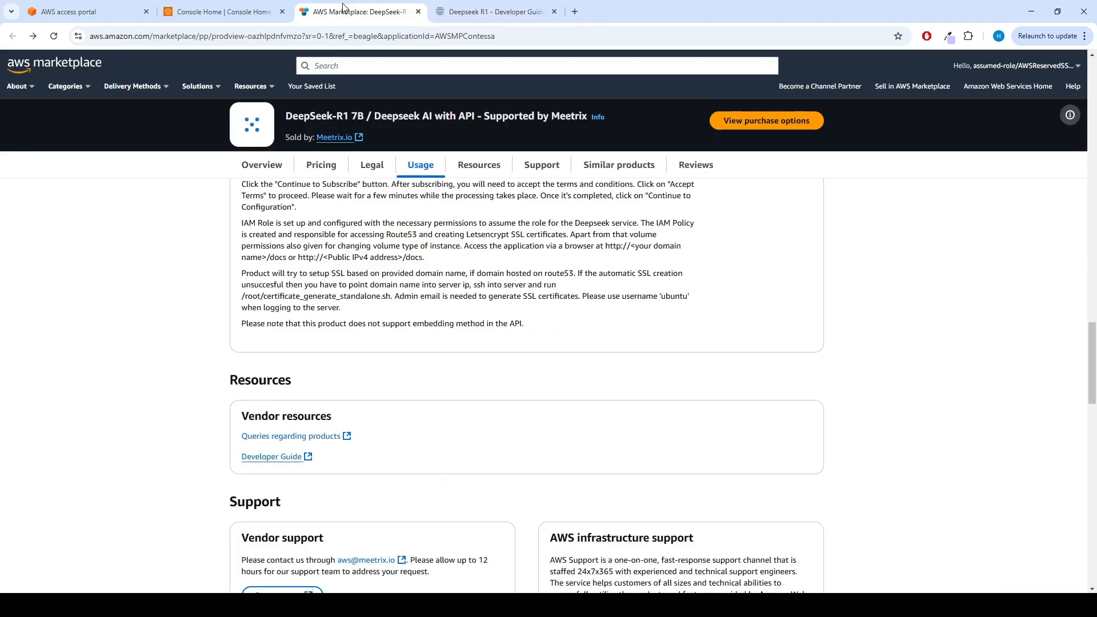
pyautogui.click(774, 124)
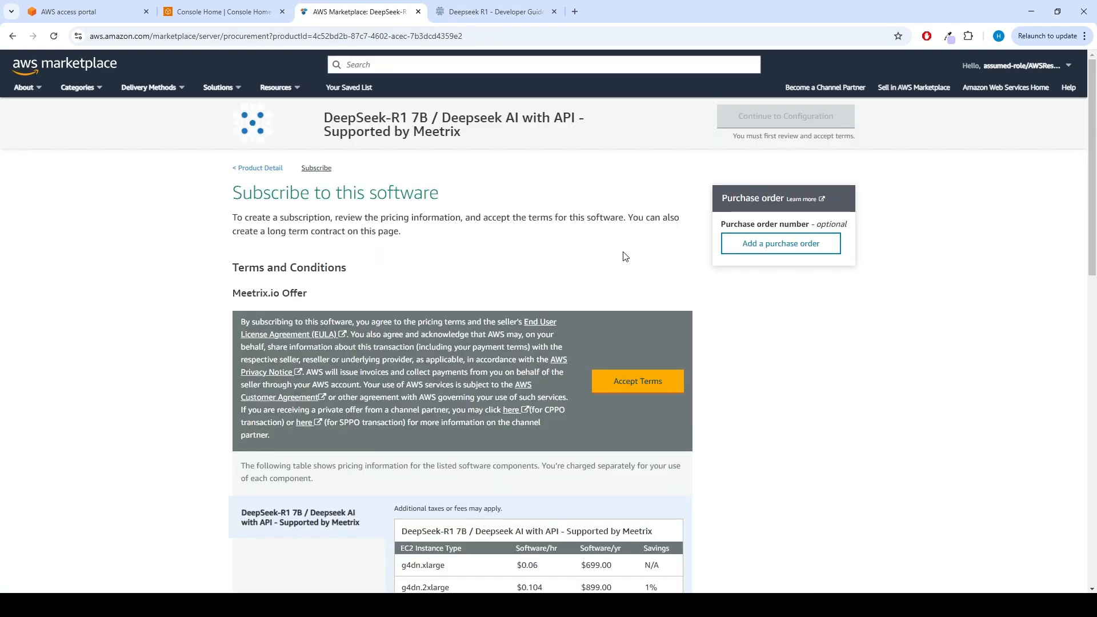
pyautogui.click(643, 387)
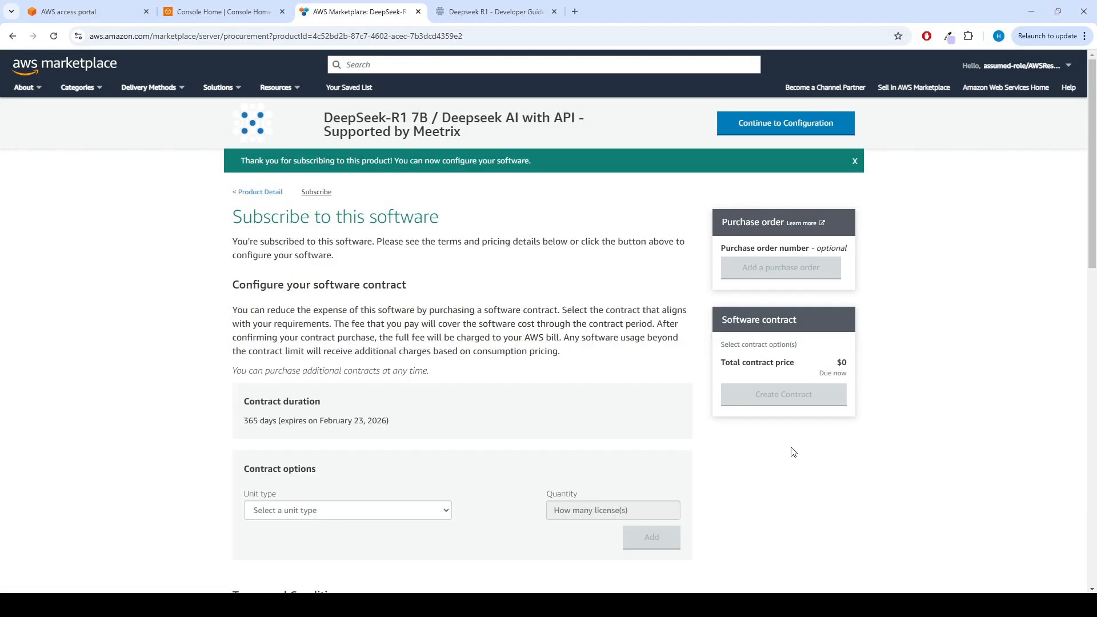
# Configure the software with the Cloudformation Template for Deepseek Deployment, version 1.0.0 and region US East (N. Virginia), and continue to launch.
pyautogui.click(775, 132)
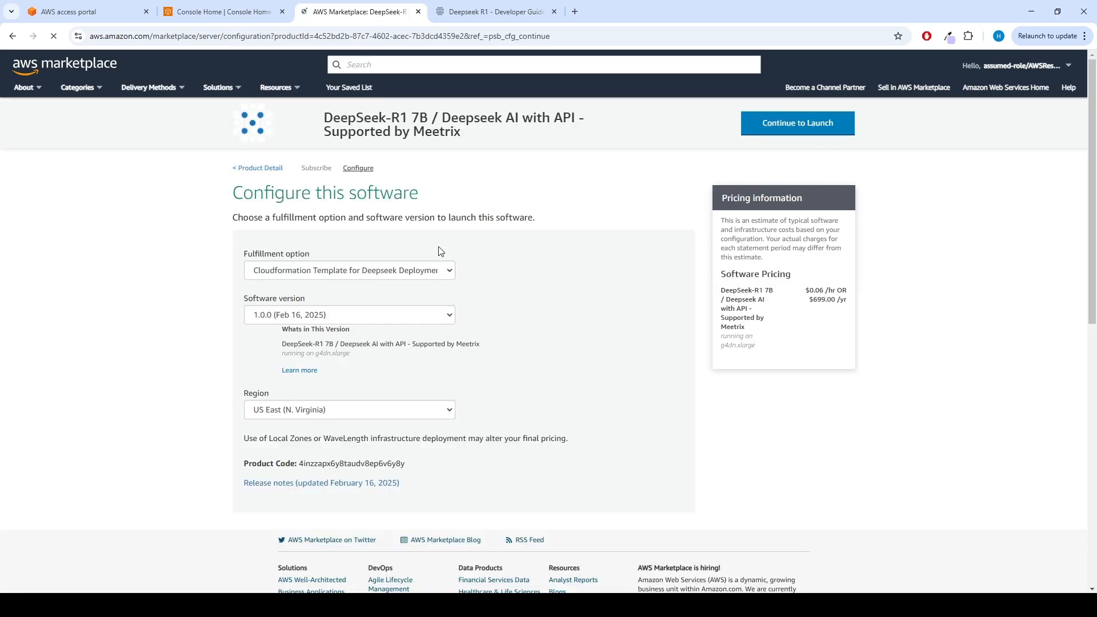
pyautogui.click(414, 272)
pyautogui.click(412, 269)
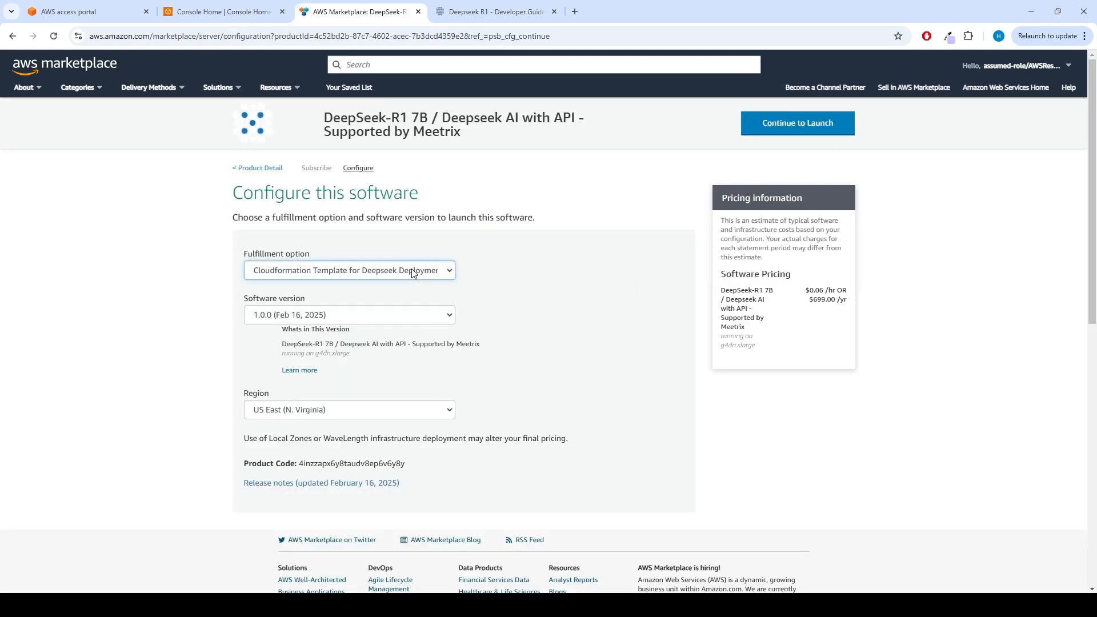
pyautogui.click(388, 318)
pyautogui.click(353, 416)
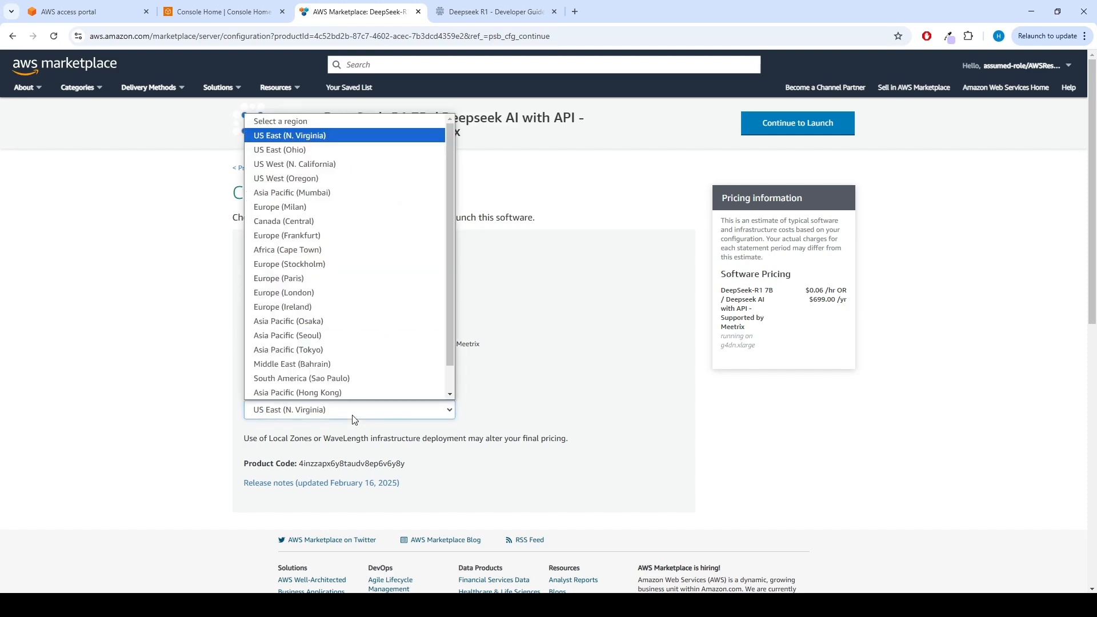
pyautogui.click(354, 416)
pyautogui.click(797, 124)
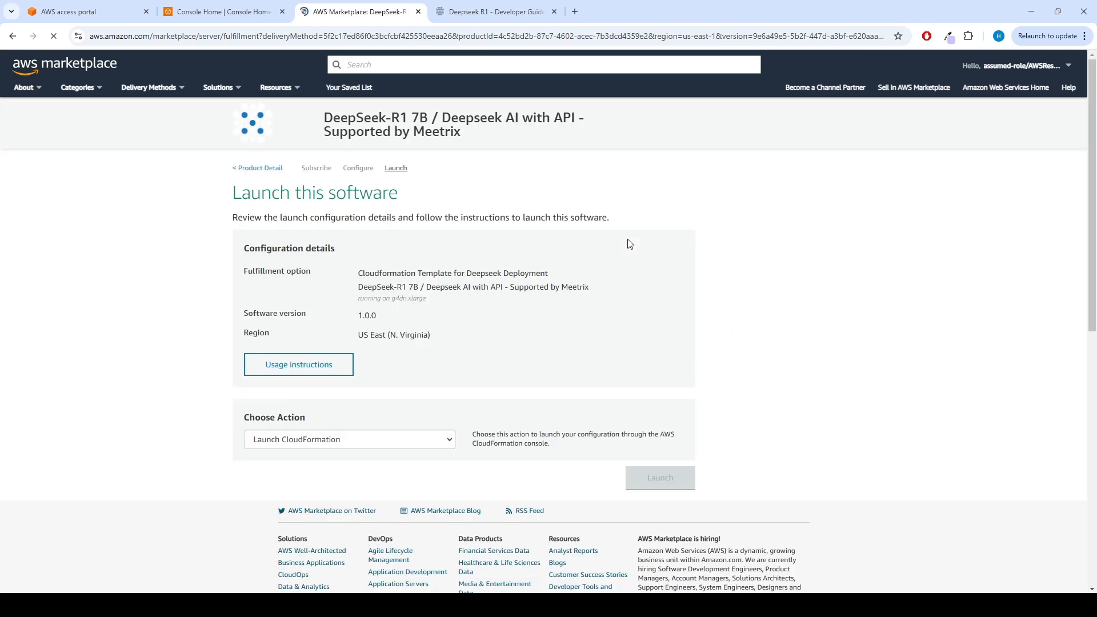
# Launch the software with the Launch CloudFormation action and accept the prefilled Amazon S3 template for the stack.
pyautogui.click(355, 440)
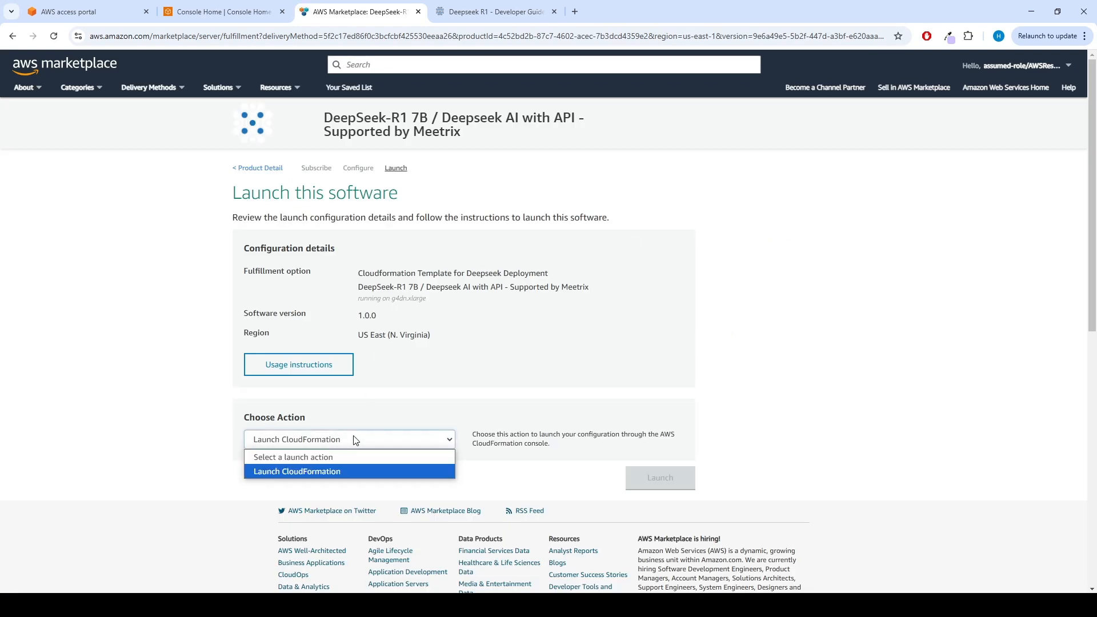
pyautogui.click(339, 472)
pyautogui.click(660, 480)
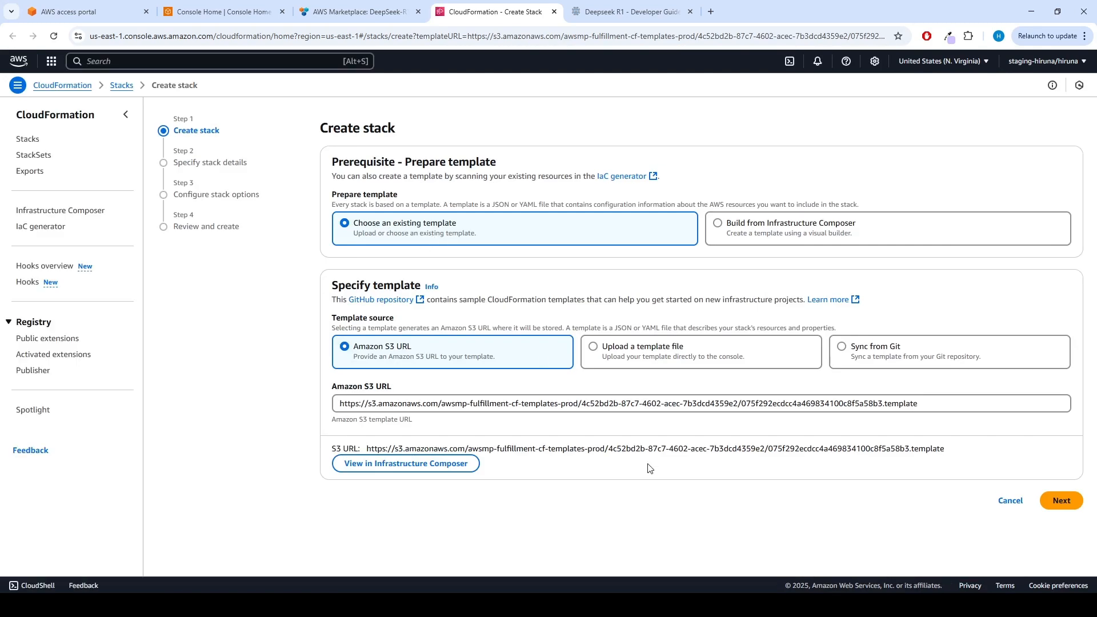
pyautogui.click(1070, 509)
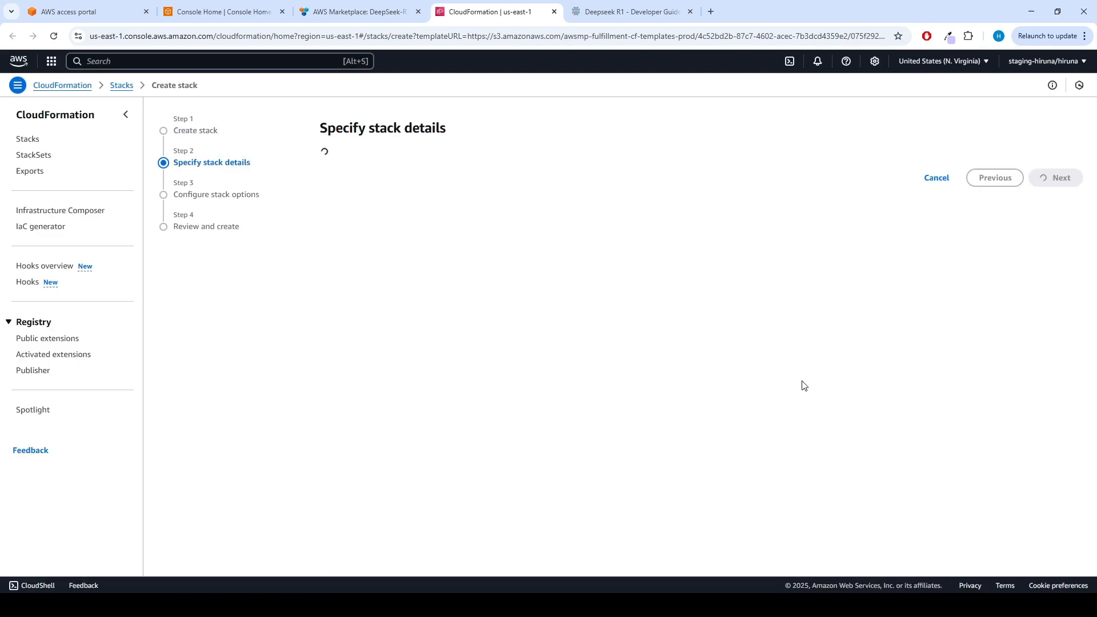
# Name the stack deepseek-r1 and replace the default AdminEmail with the administrator's e-mail address.
pyautogui.click(468, 202)
pyautogui.write('d')
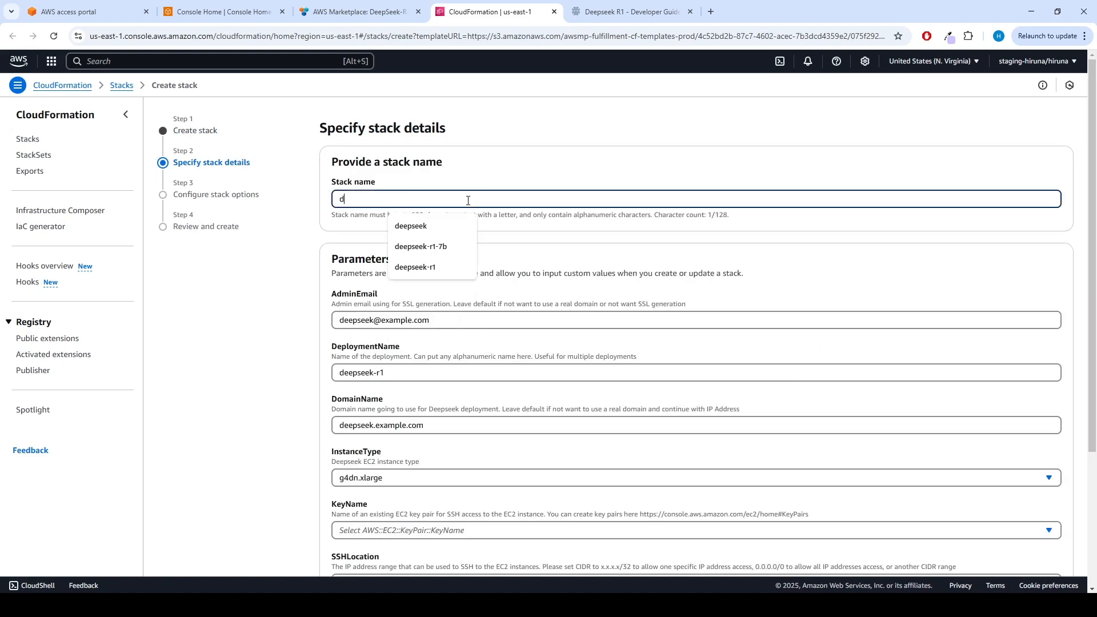
pyautogui.write('eepseek-r1')
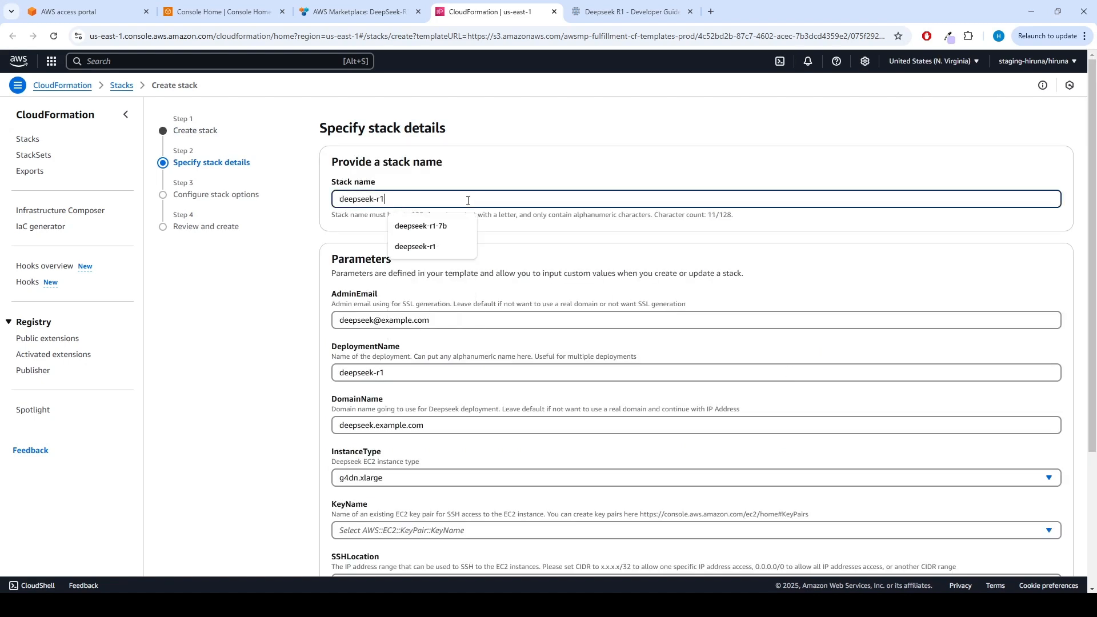
pyautogui.moveTo(443, 320); pyautogui.dragTo(304, 313)
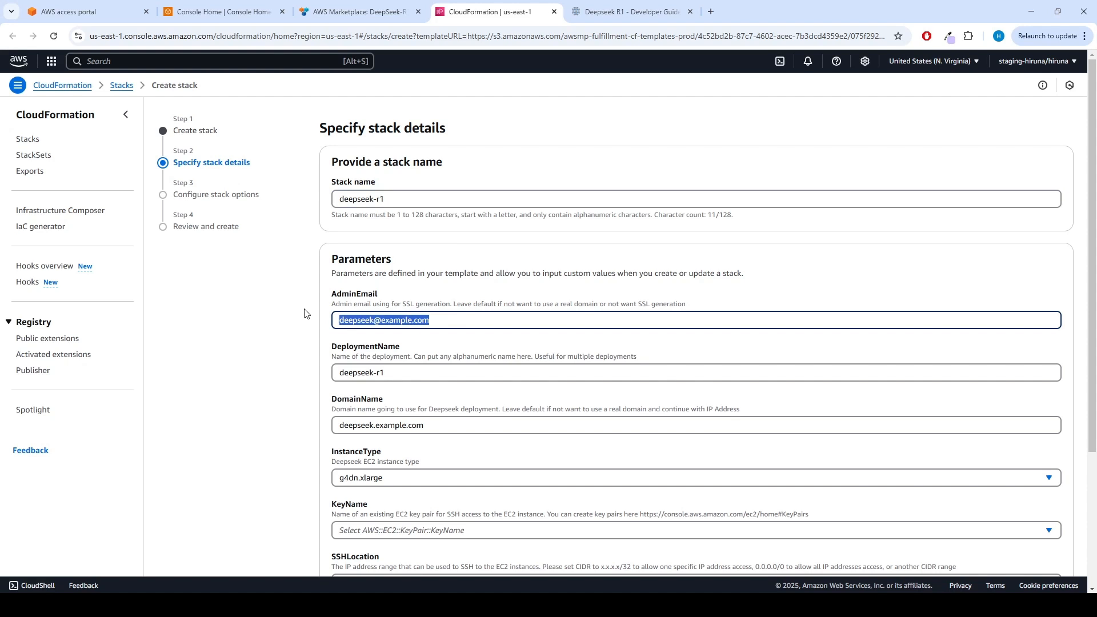
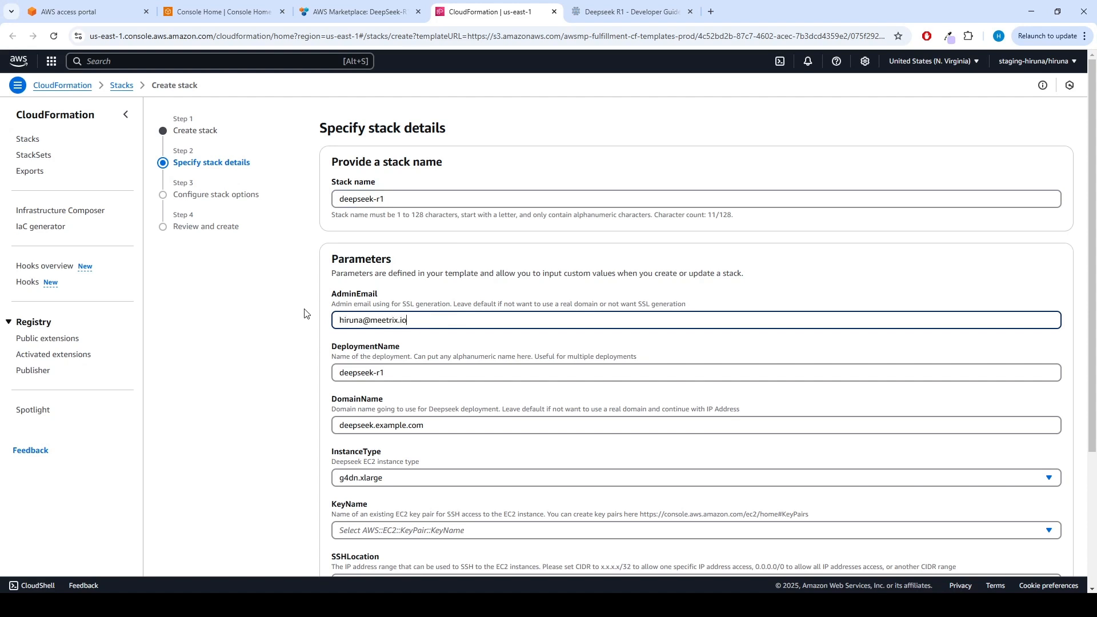
# Keep the deployment name deepseek-r1 and set the DomainName parameter to deepseek-r1.meetrix.io.
pyautogui.click(443, 373)
pyautogui.scroll(-2, 443, 375)
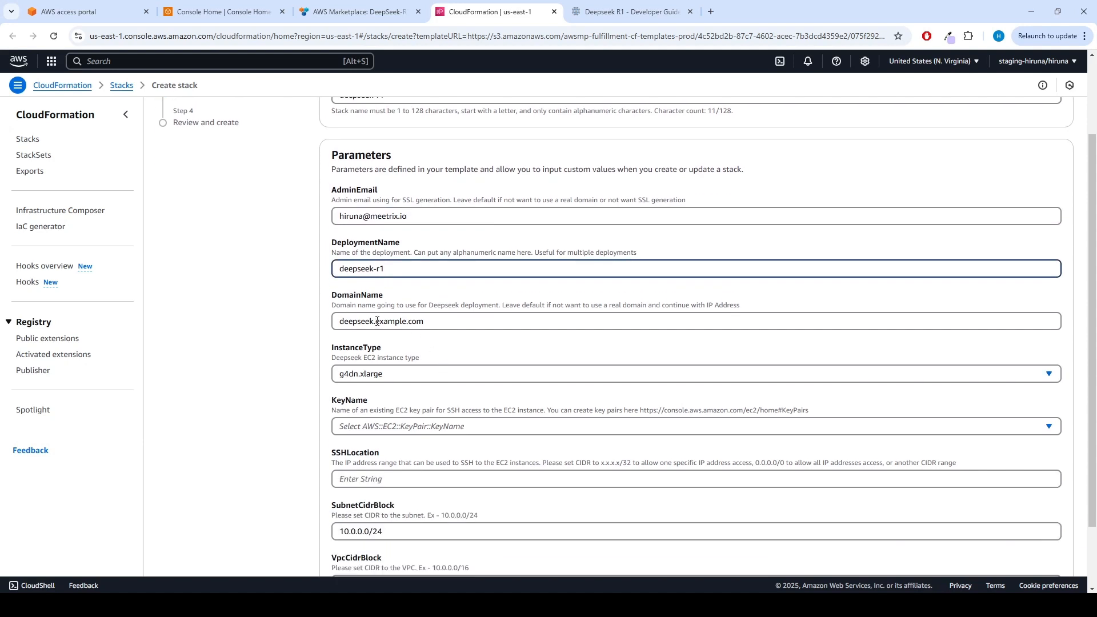
pyautogui.moveTo(377, 321); pyautogui.dragTo(447, 320)
pyautogui.press('BackSpace')
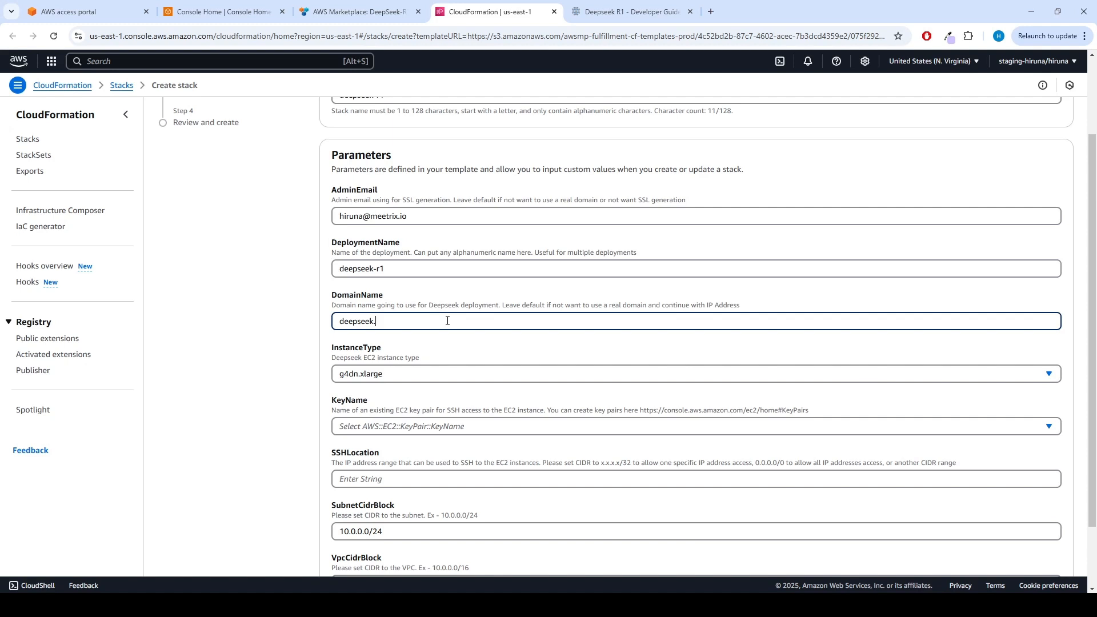
pyautogui.write('r1.meetrix.io')
# Keep g4dn.xlarge as the instance type and select the owner's existing EC2 key pair for SSH access.
pyautogui.click(404, 374)
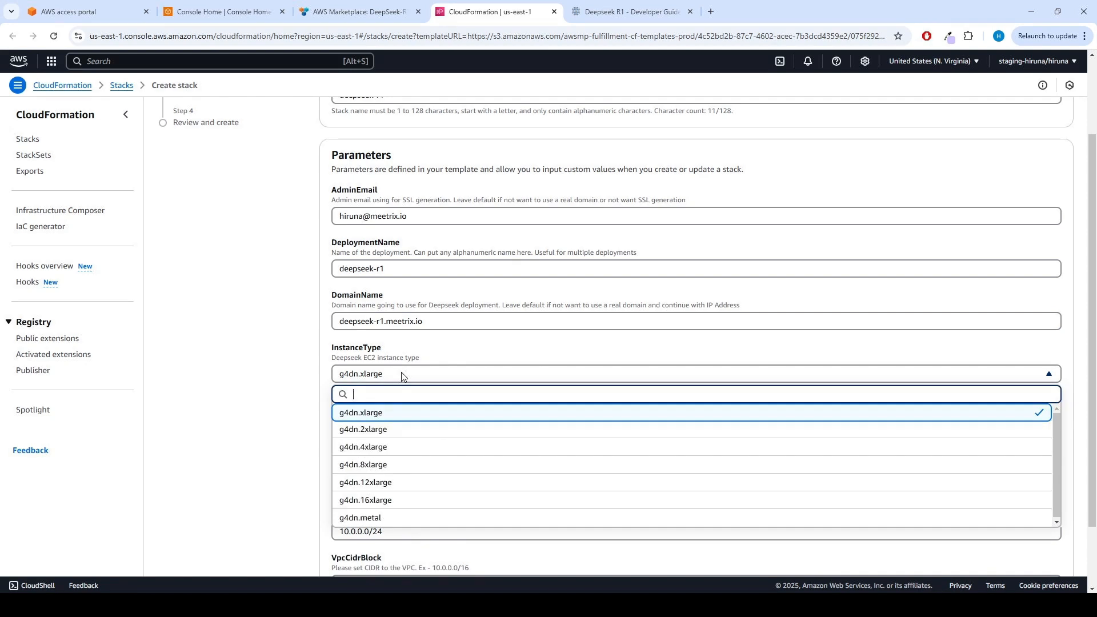
pyautogui.click(402, 375)
pyautogui.click(394, 426)
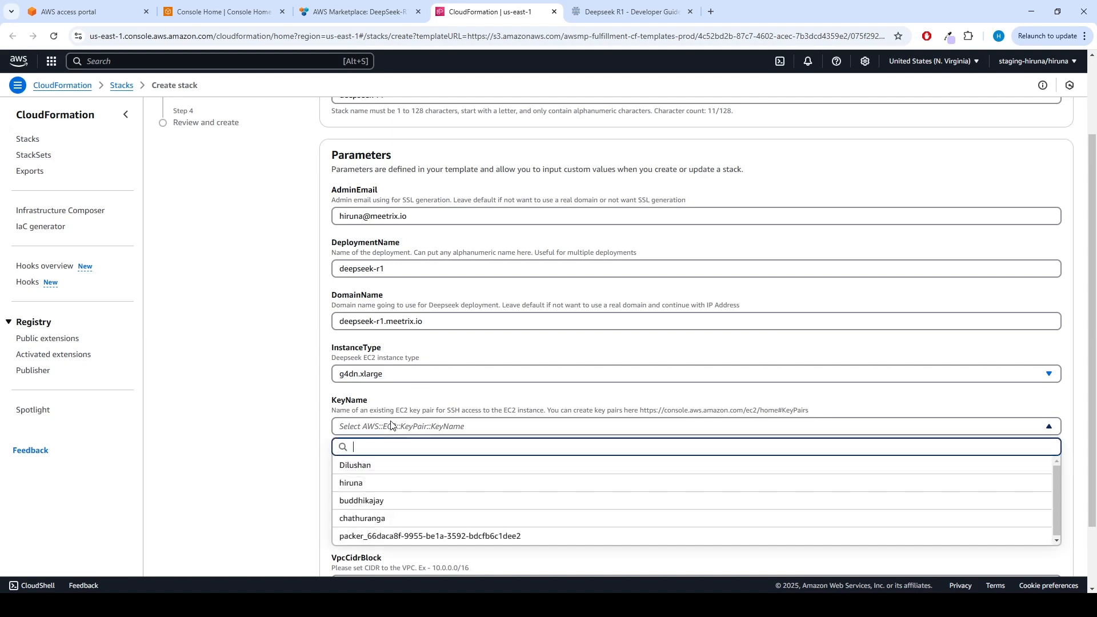
pyautogui.click(379, 485)
# Set SSHLocation to 0.0.0.0/0 and keep the default subnet and VPC CIDR blocks.
pyautogui.scroll(-2, 458, 420)
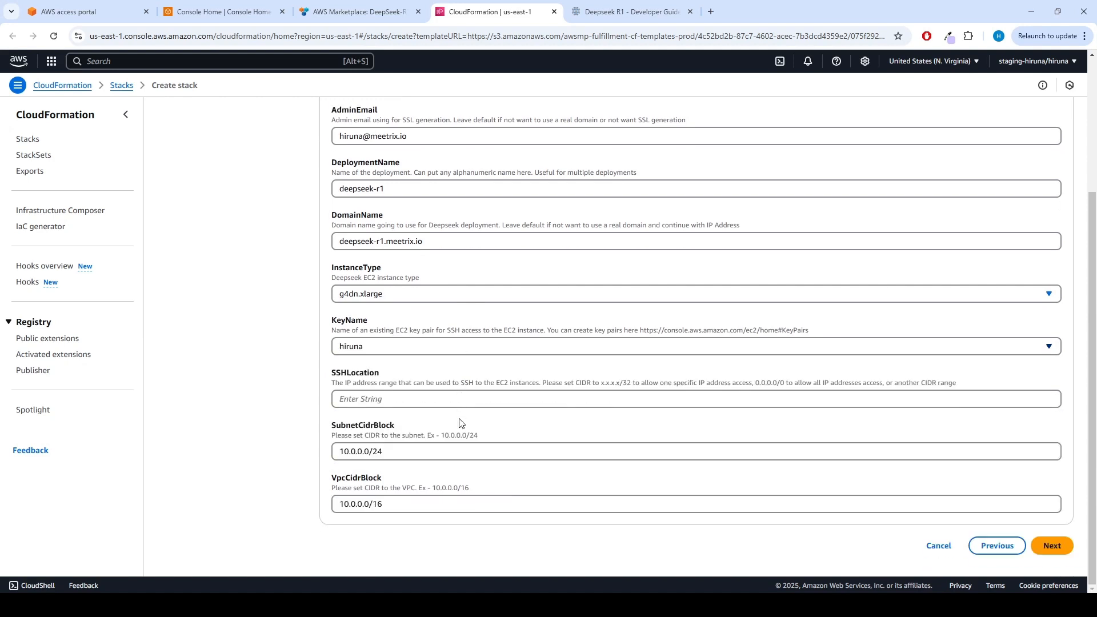
pyautogui.click(454, 399)
pyautogui.write('0.0.')
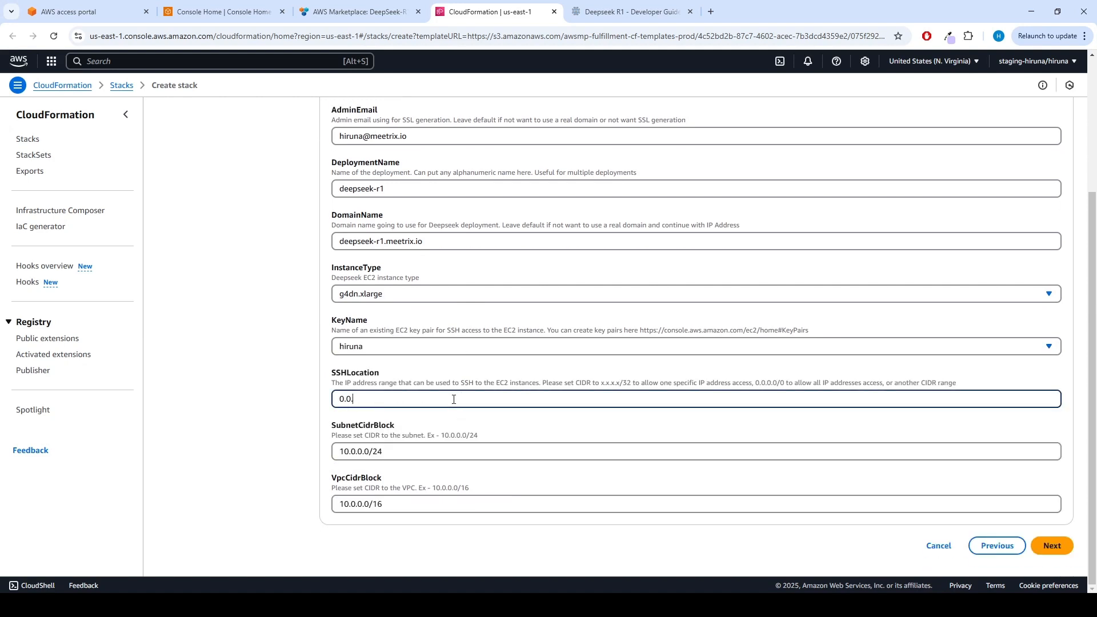
pyautogui.write('0.0/0')
pyautogui.click(434, 459)
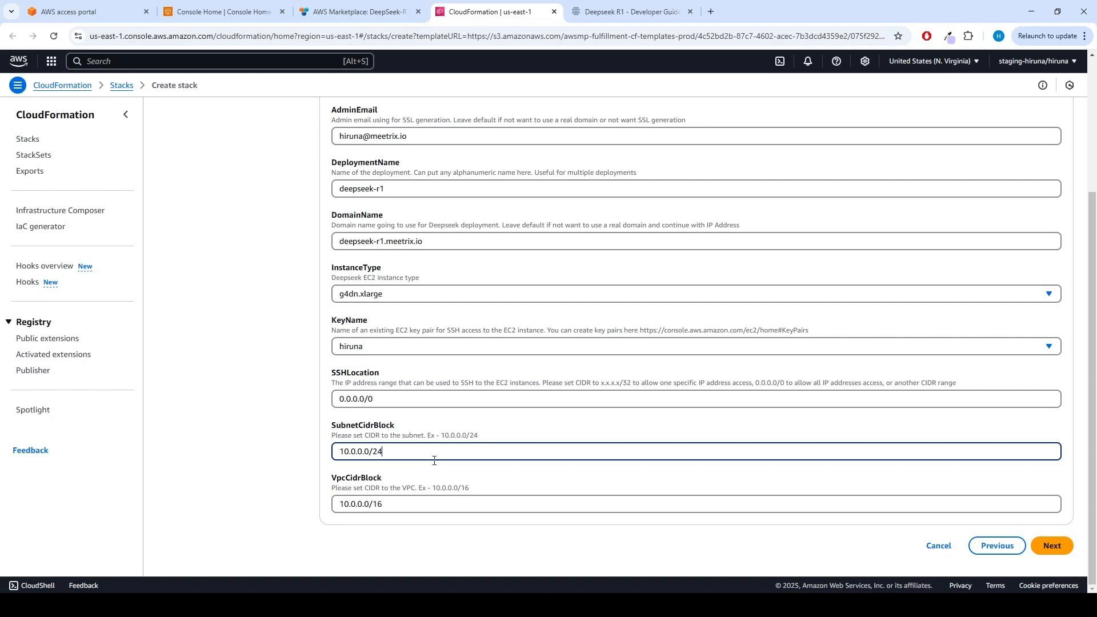
pyautogui.click(416, 505)
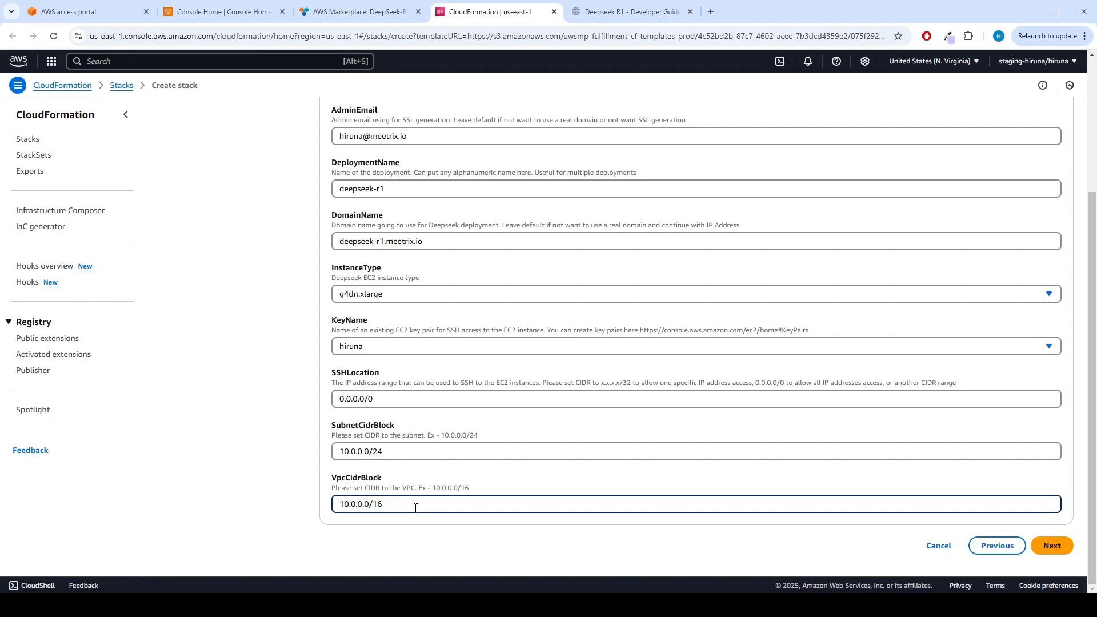
# Keep the default stack options, acknowledge that CloudFormation might create IAM resources with custom names, and proceed to the review.
pyautogui.click(1054, 546)
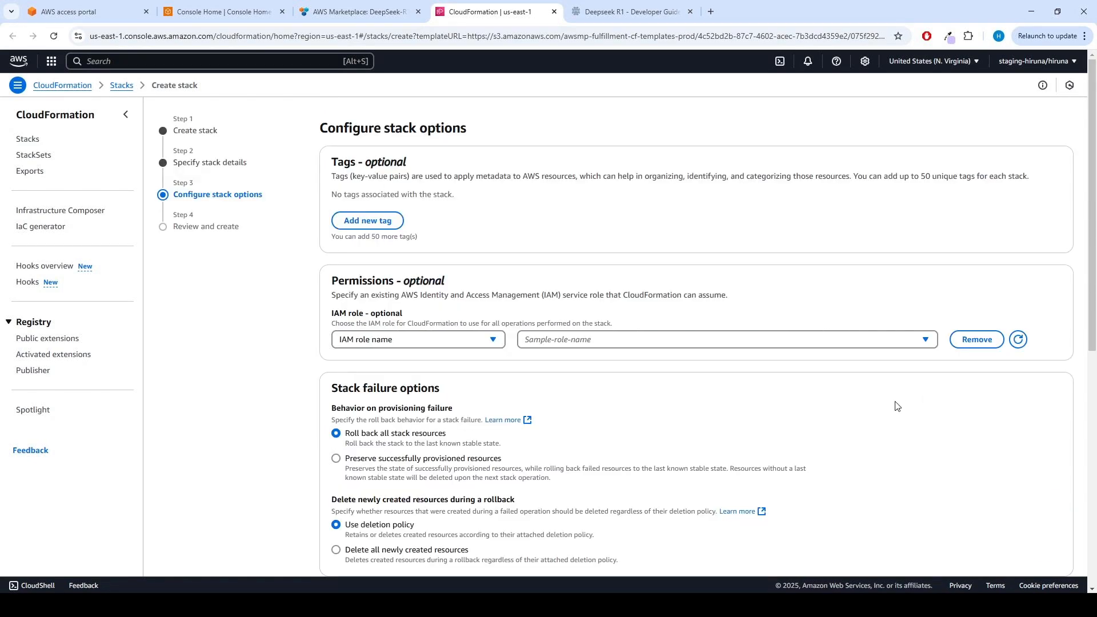
pyautogui.scroll(-8, 655, 404)
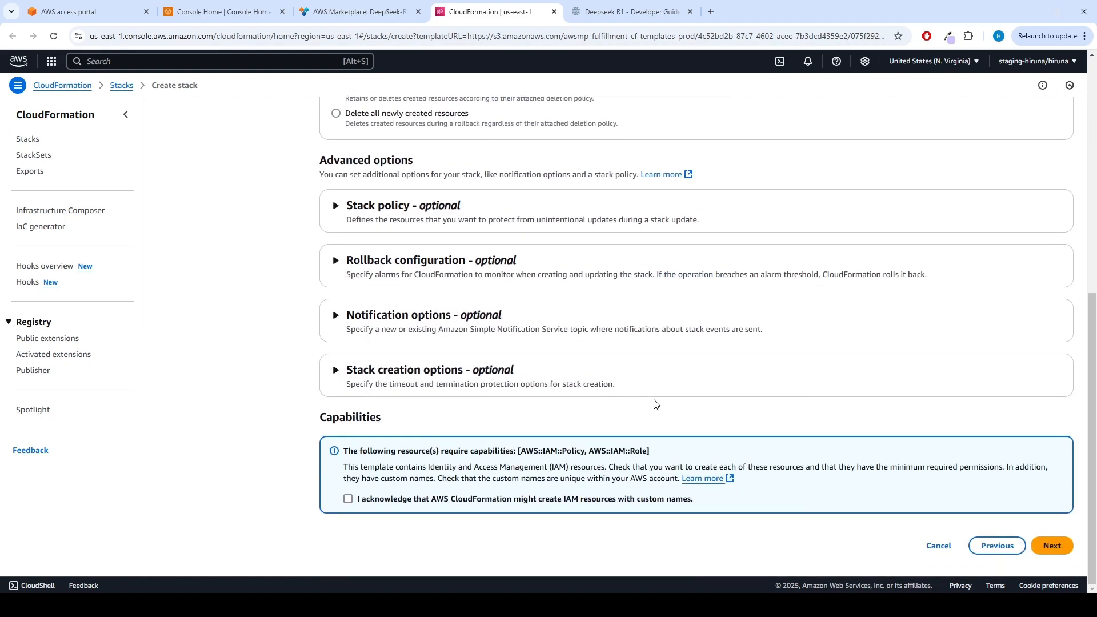
pyautogui.click(348, 501)
pyautogui.click(1060, 548)
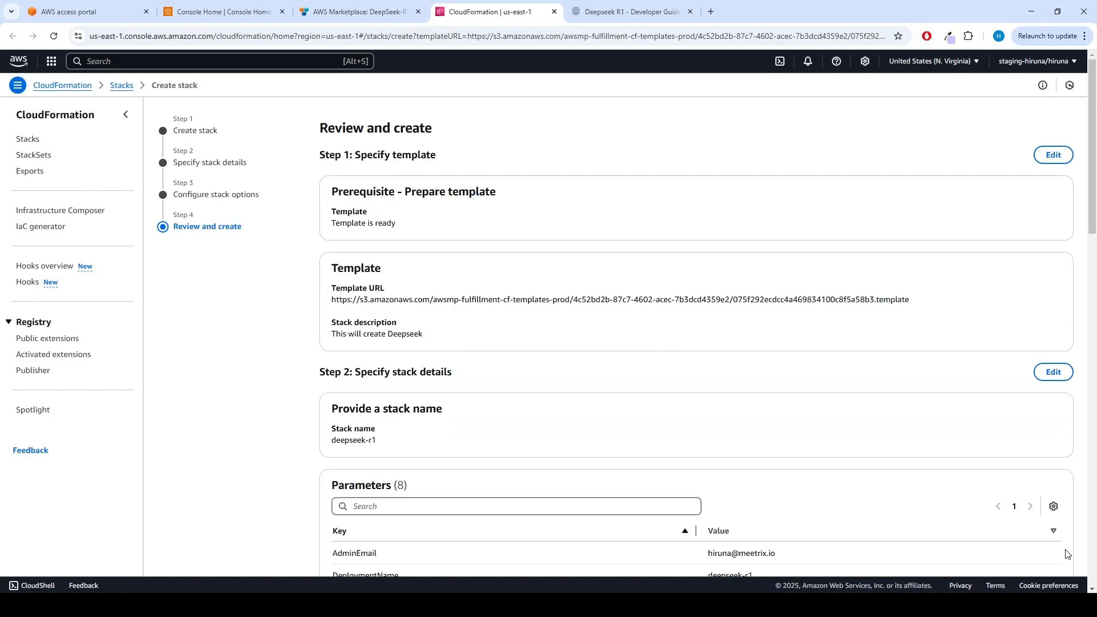
# Review the stack's template, parameters and options, and submit the deepseek-r1 stack for creation.
pyautogui.scroll(-4, 736, 413)
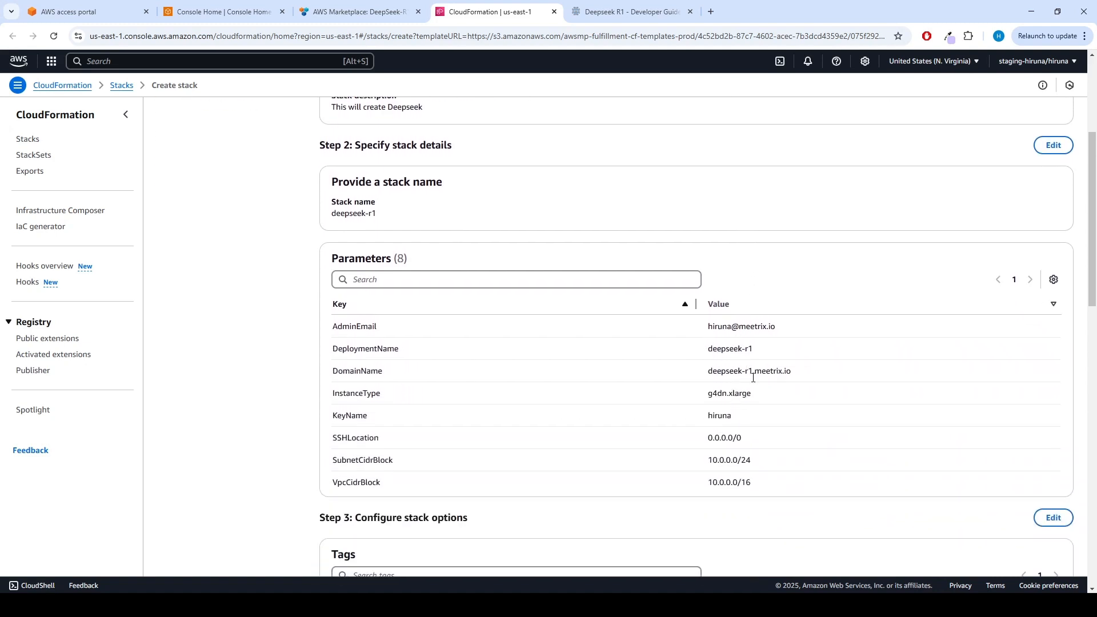
pyautogui.scroll(-7, 779, 485)
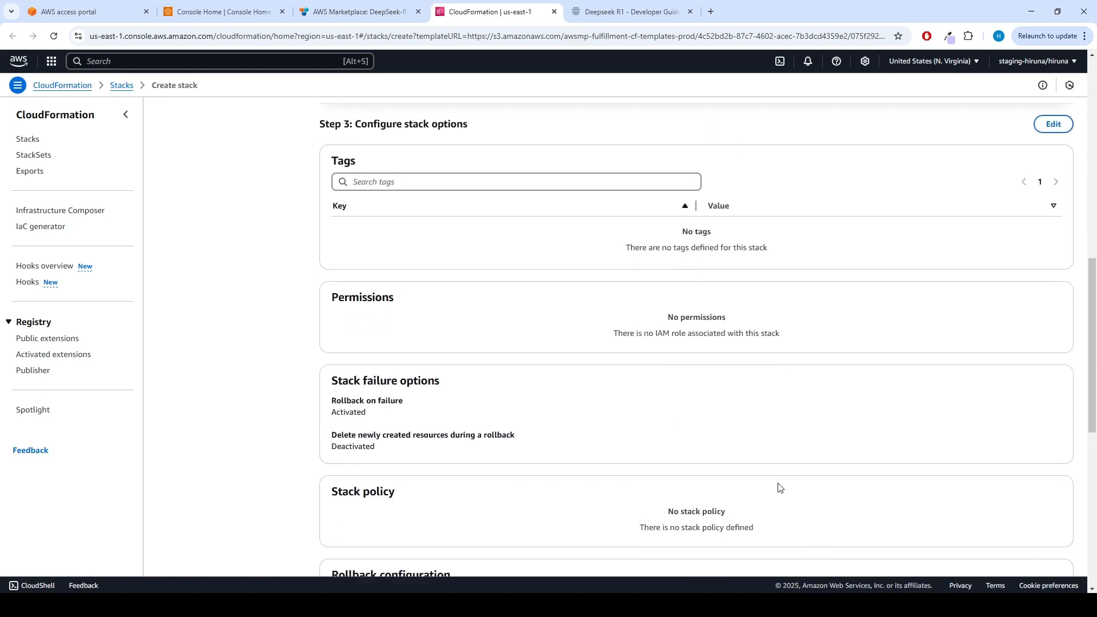
pyautogui.scroll(-8, 779, 485)
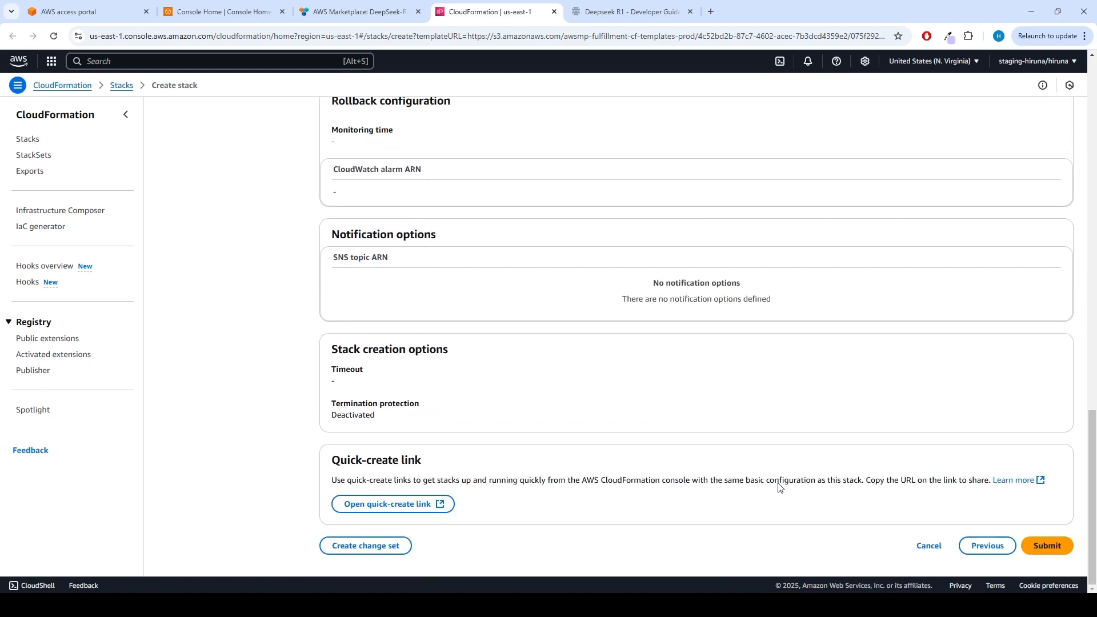
pyautogui.click(1054, 546)
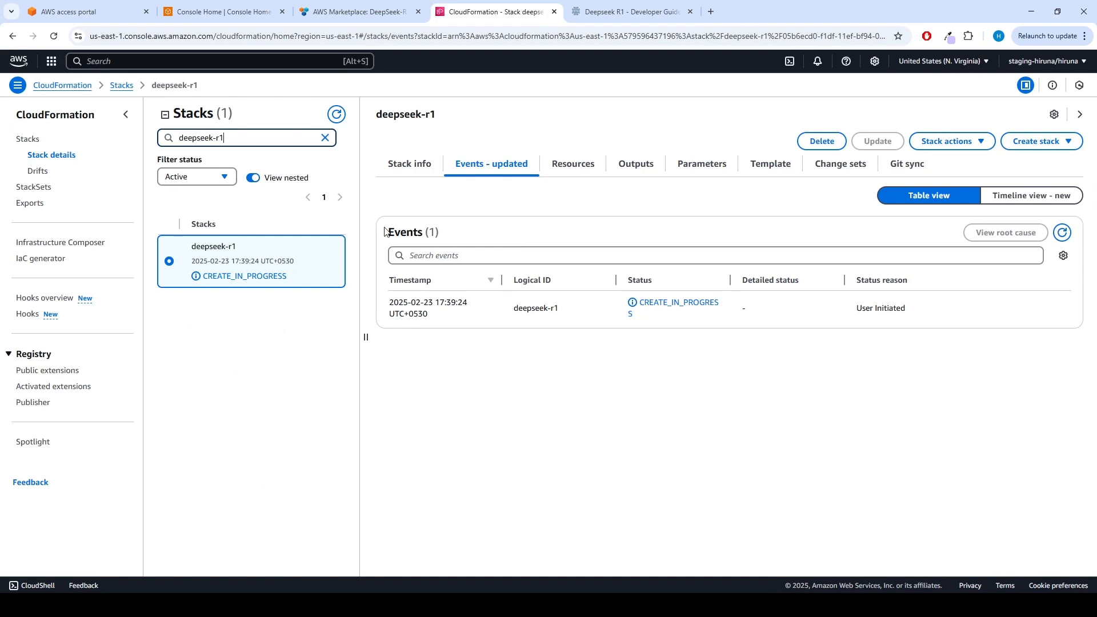
# Refresh the deepseek-r1 stack events until creation completes, and copy the PublicIp value from the stack outputs.
pyautogui.click(1063, 232)
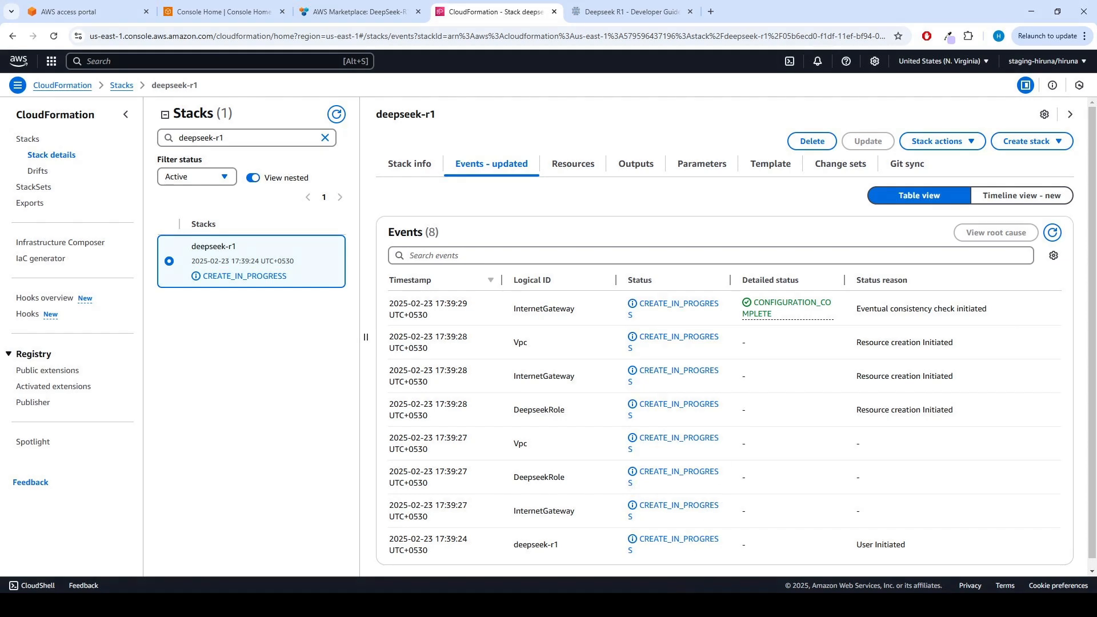
pyautogui.click(1063, 234)
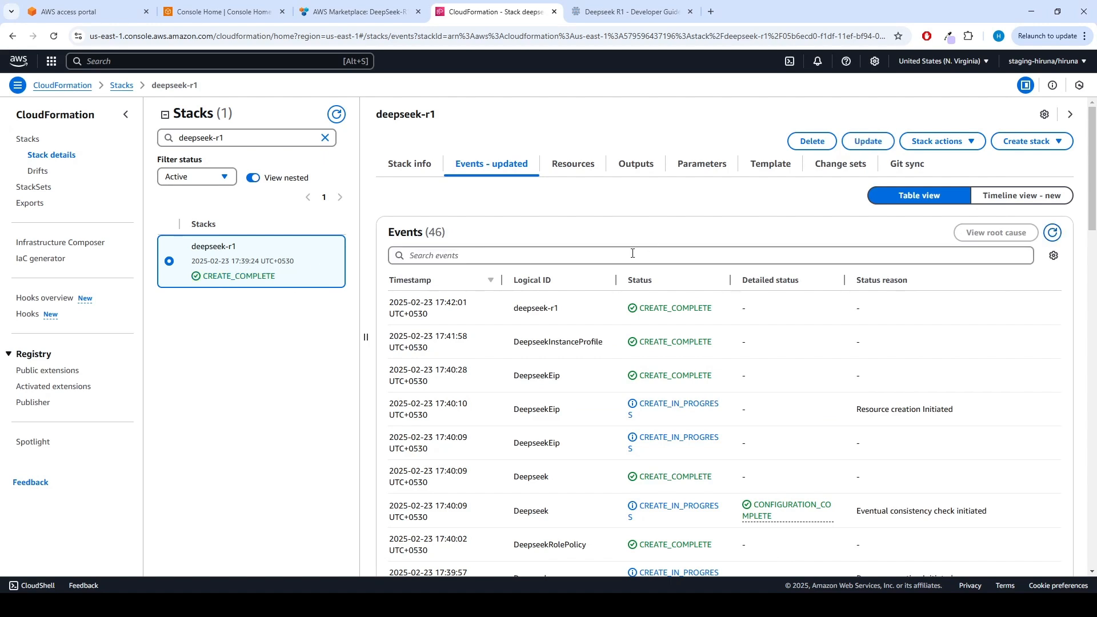
pyautogui.click(646, 172)
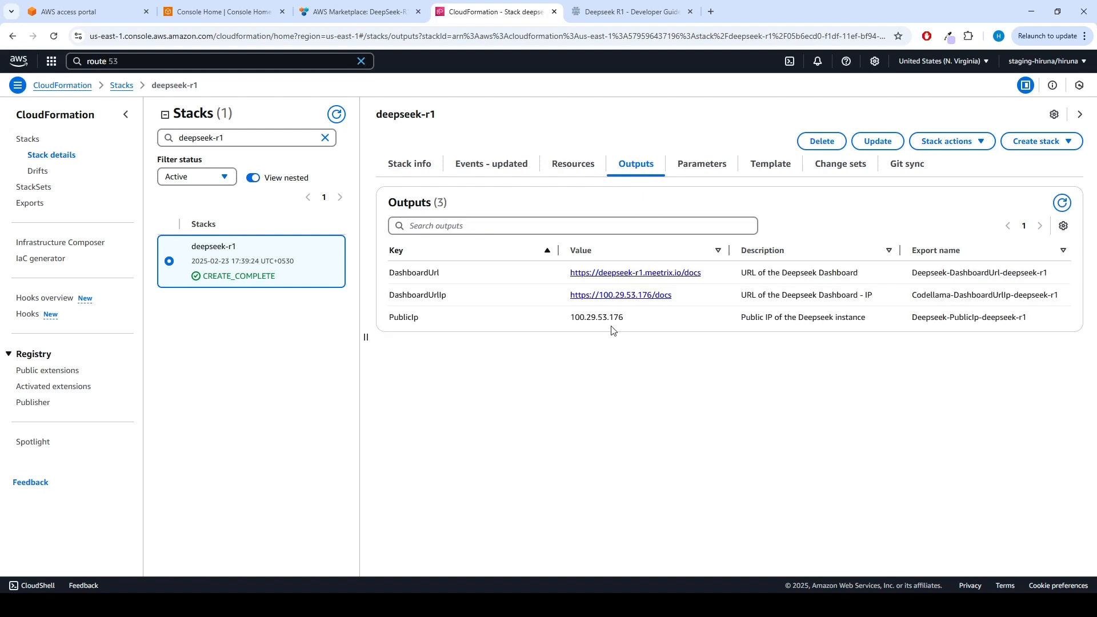
pyautogui.moveTo(634, 323); pyautogui.dragTo(564, 324)
pyautogui.hotkey('ctrl', 'c')
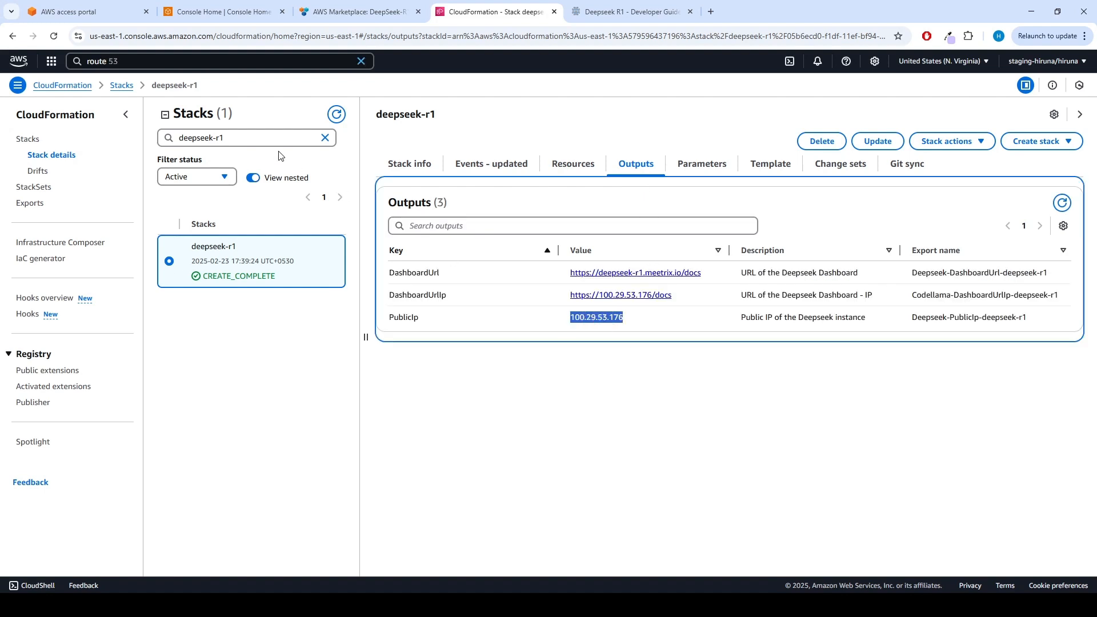
# Open Route 53 from the console search and go to the meetrix.io hosted zone.
pyautogui.click(267, 58)
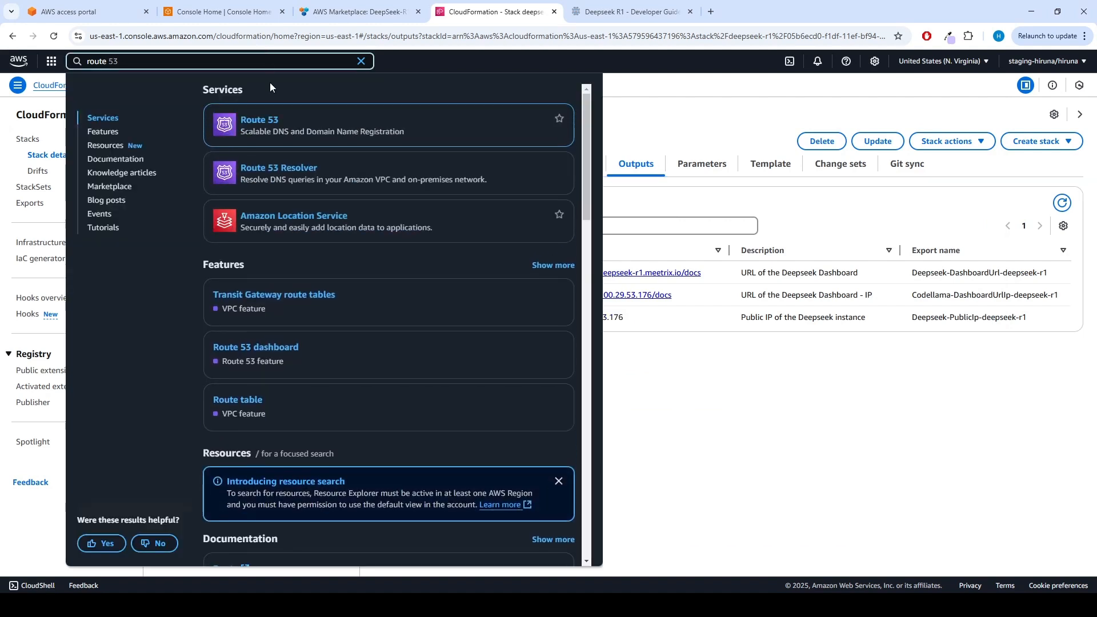
pyautogui.keyDown('ctrl'); pyautogui.click(260, 125); pyautogui.keyUp('ctrl')
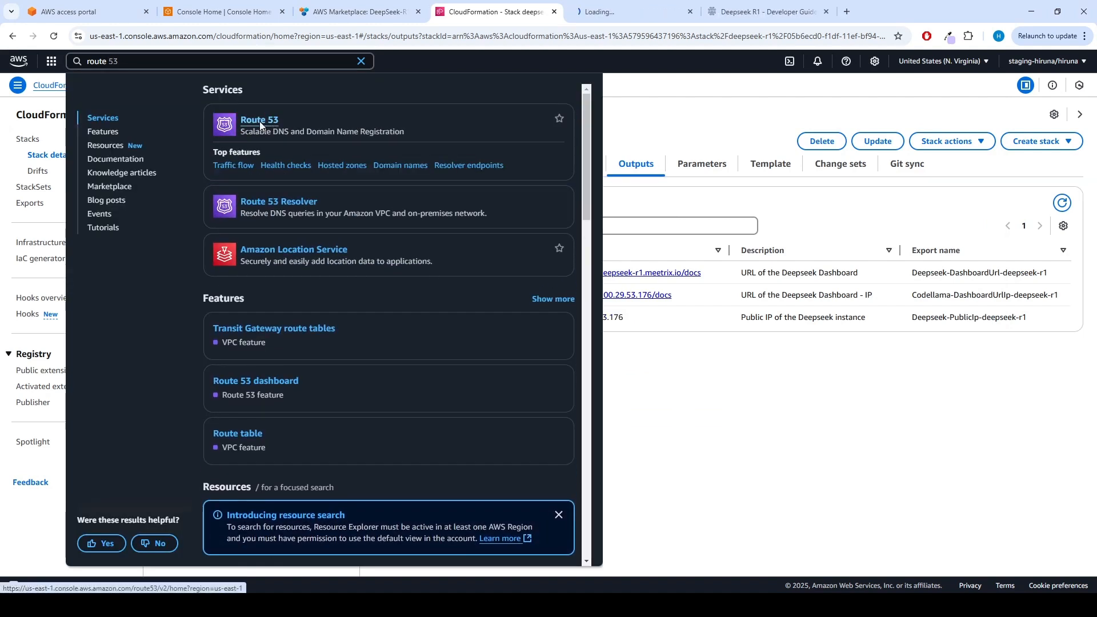
pyautogui.click(589, 17)
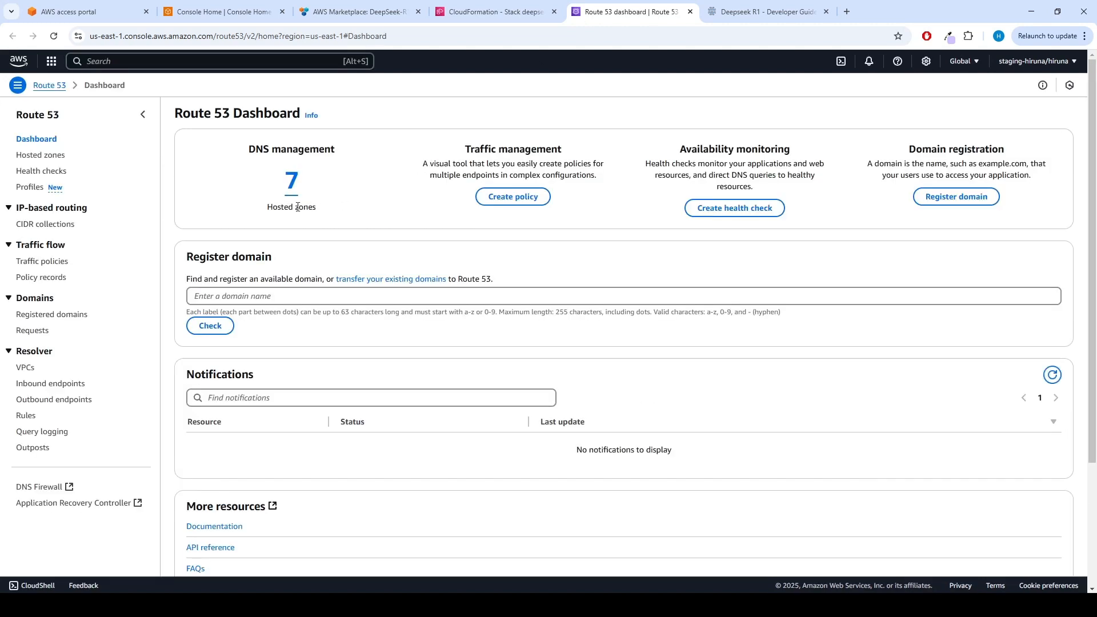
pyautogui.click(292, 182)
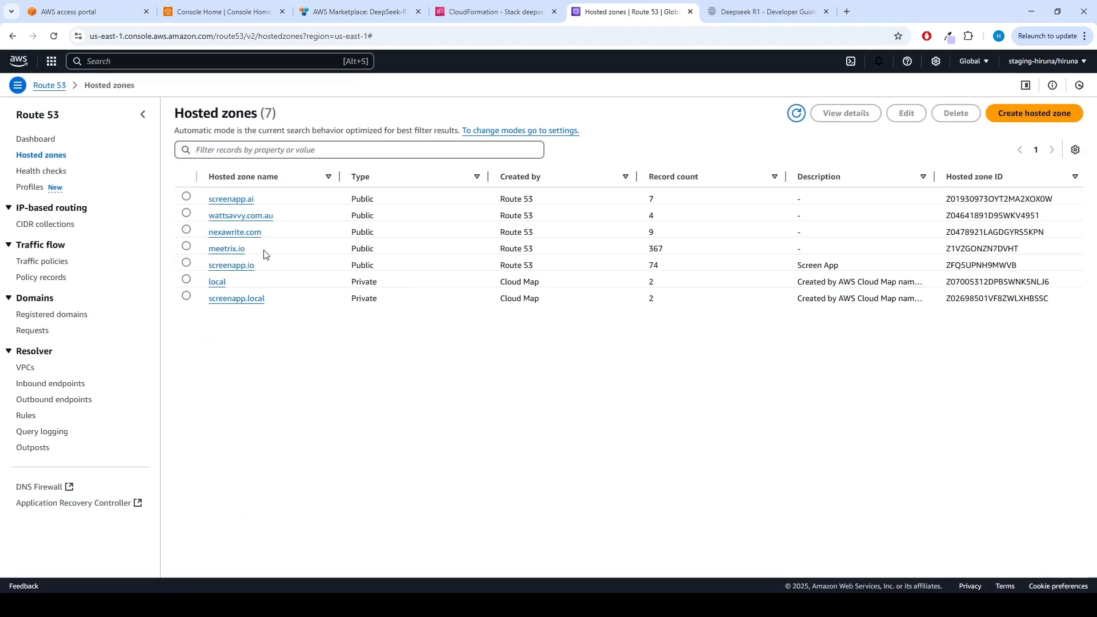
pyautogui.click(231, 250)
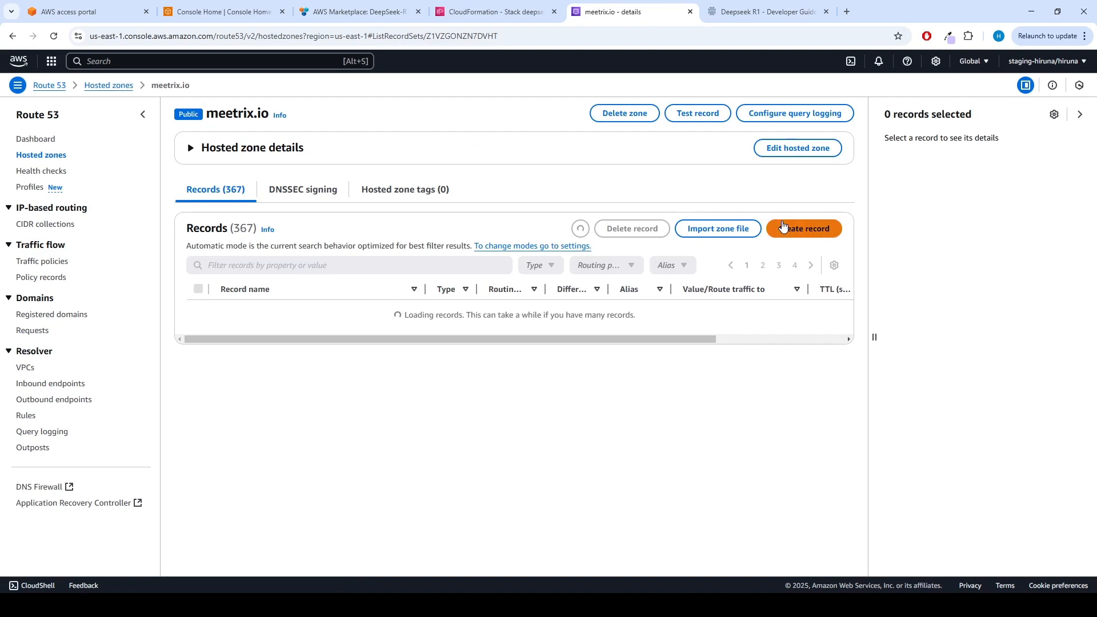
# Create a simple A record named deepseek-r1 in the meetrix.io zone, with the copied public IP as its value and TTL 300.
pyautogui.click(819, 234)
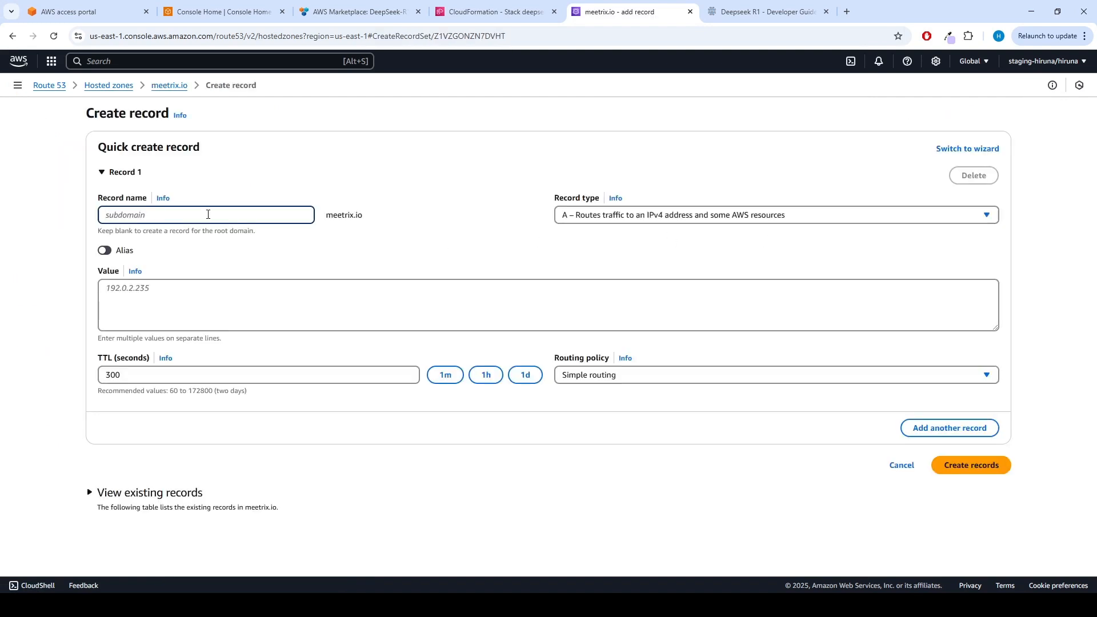
pyautogui.write('deepseek-r1')
pyautogui.click(187, 289)
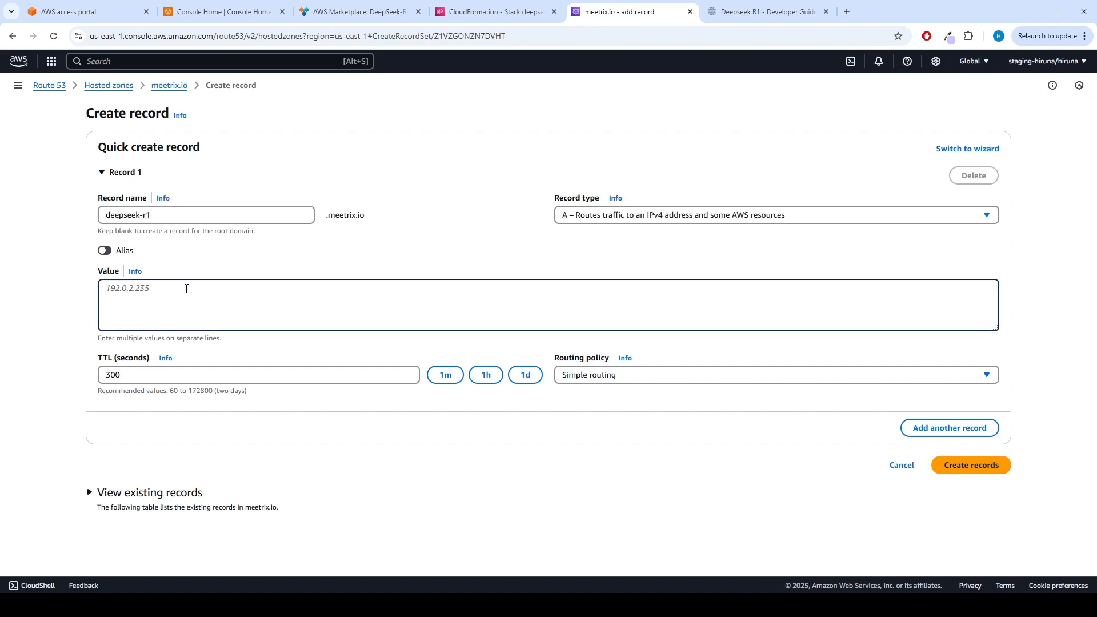
pyautogui.hotkey('ctrl', 'v')
pyautogui.click(959, 471)
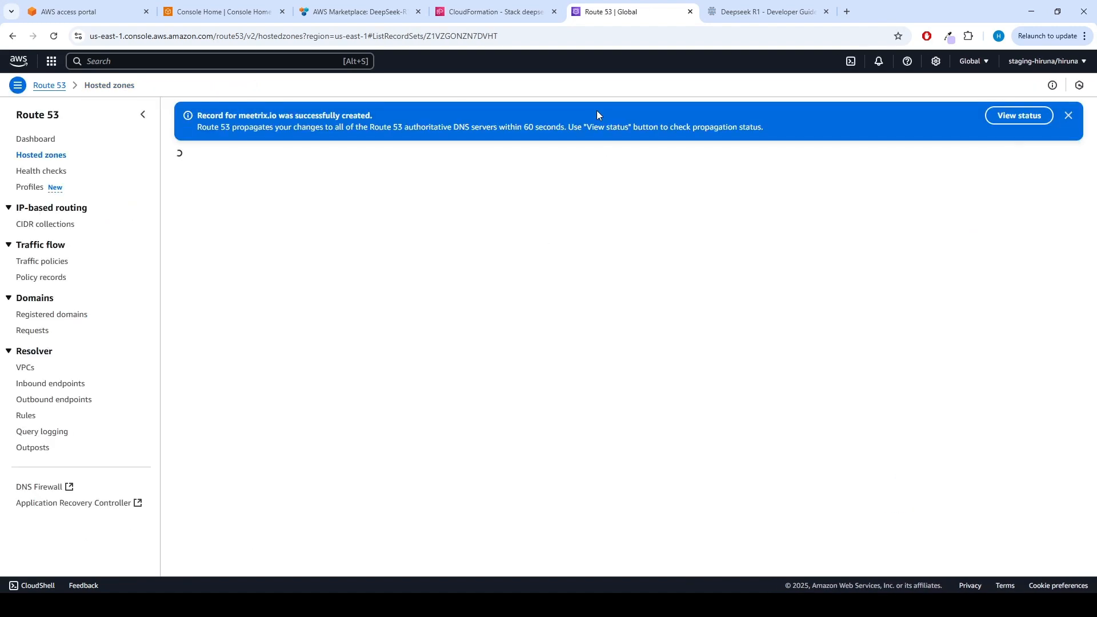
pyautogui.click(473, 11)
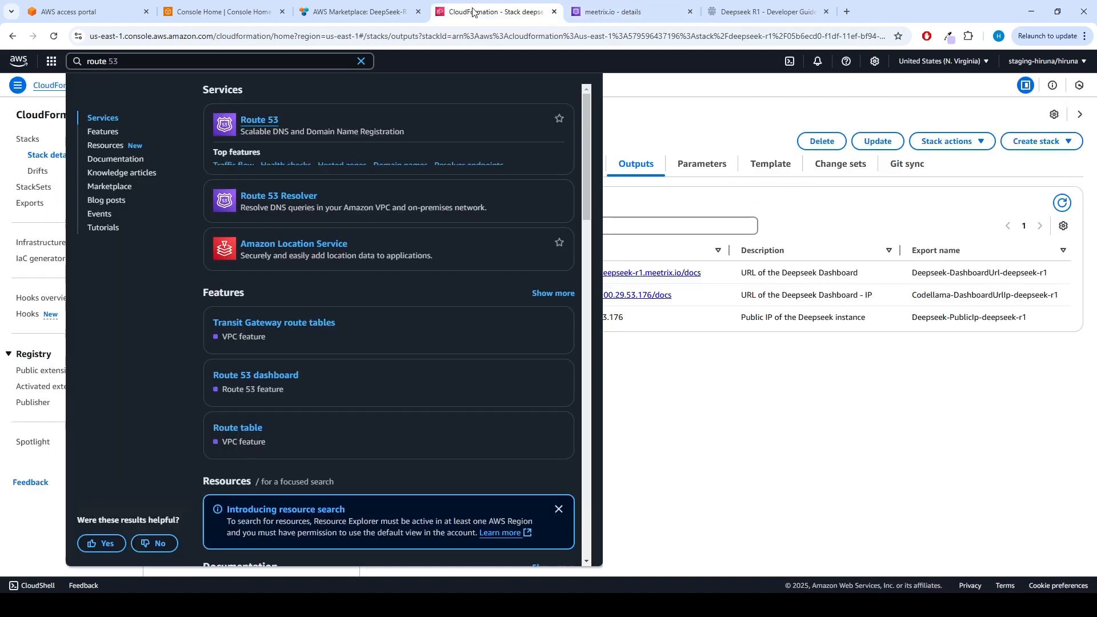
pyautogui.click(680, 83)
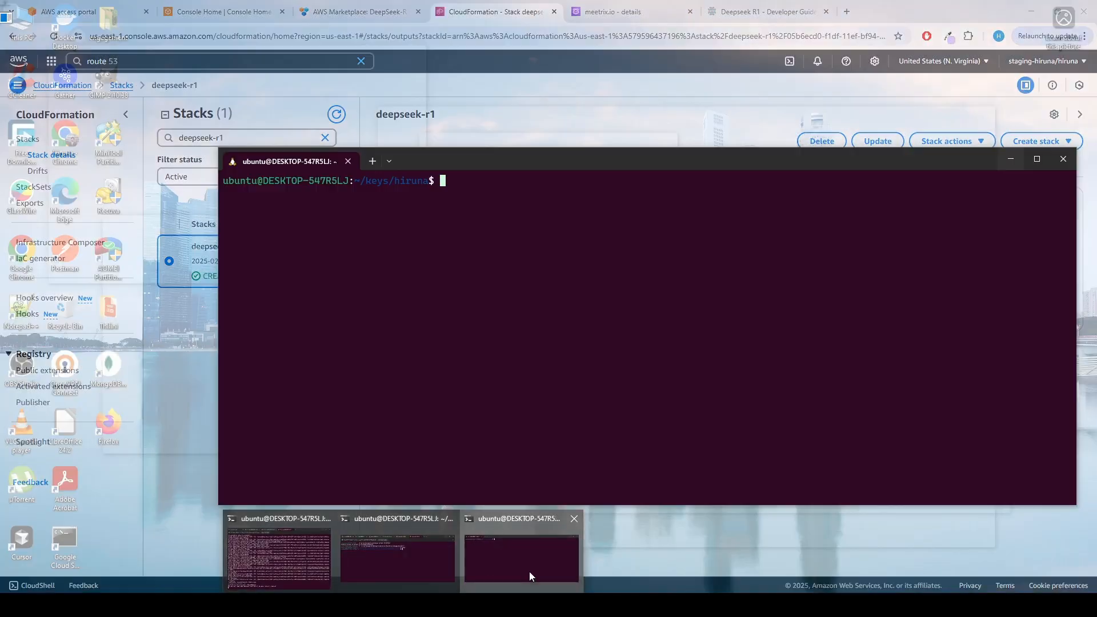
pyautogui.click(529, 572)
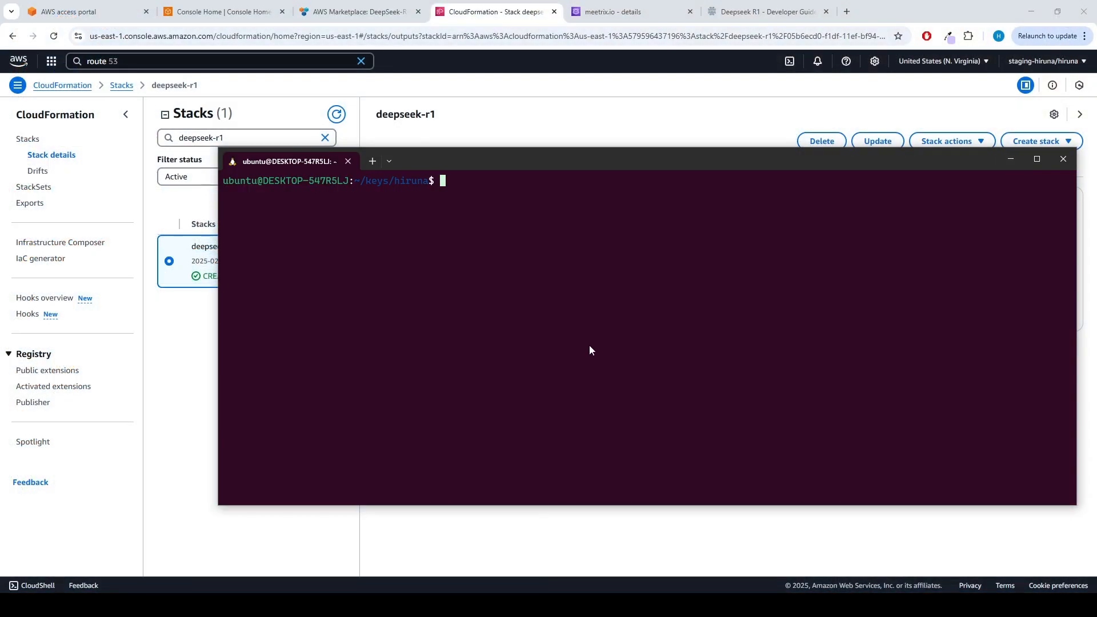
pyautogui.write('ssh -i hiruna.pem ubun')
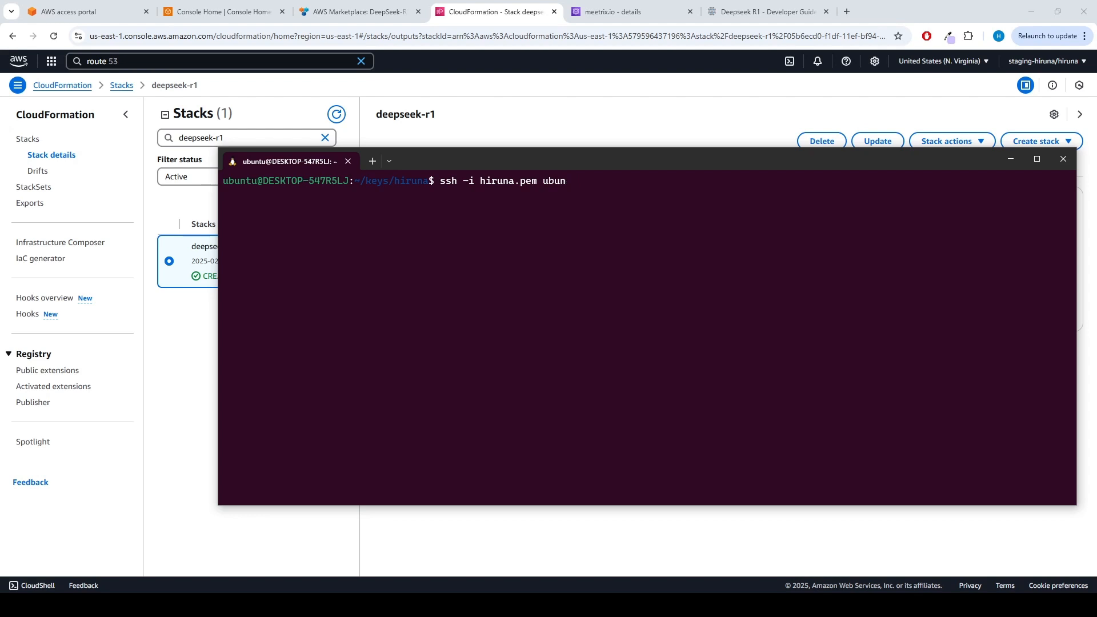
pyautogui.write('tu@')
pyautogui.hotkey('ctrl', 'v')
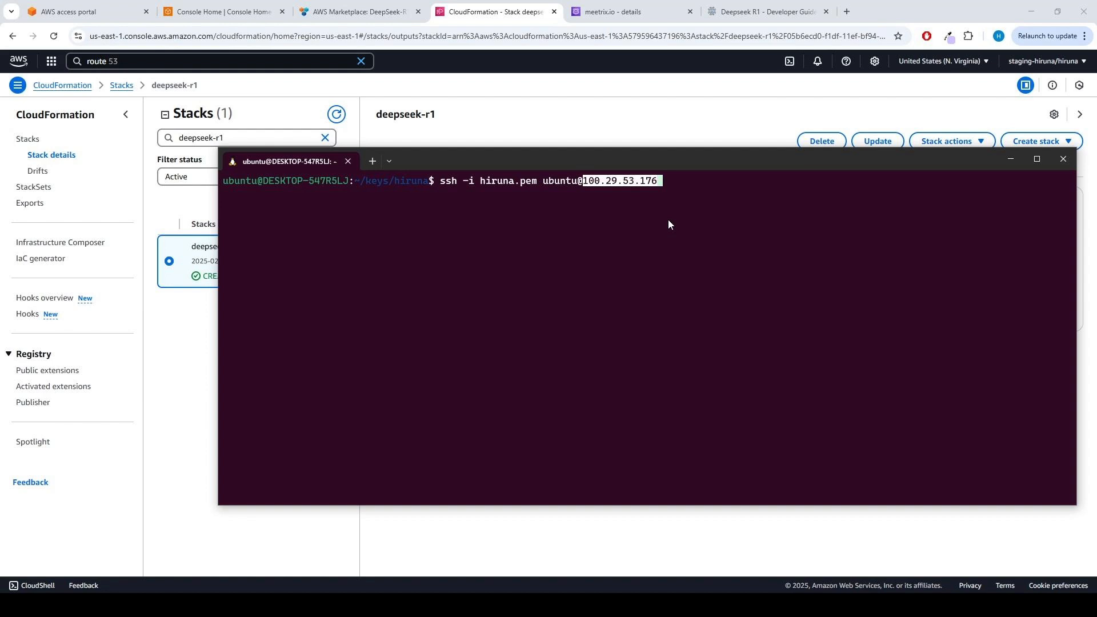
pyautogui.press('Return')
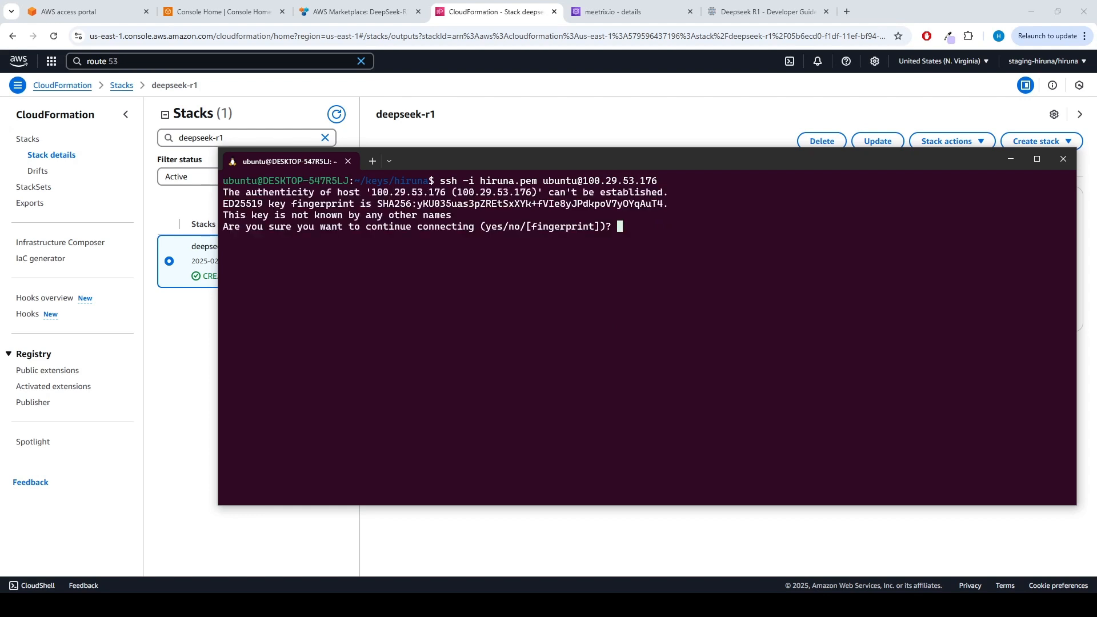
pyautogui.write('yes')
pyautogui.press('Return')
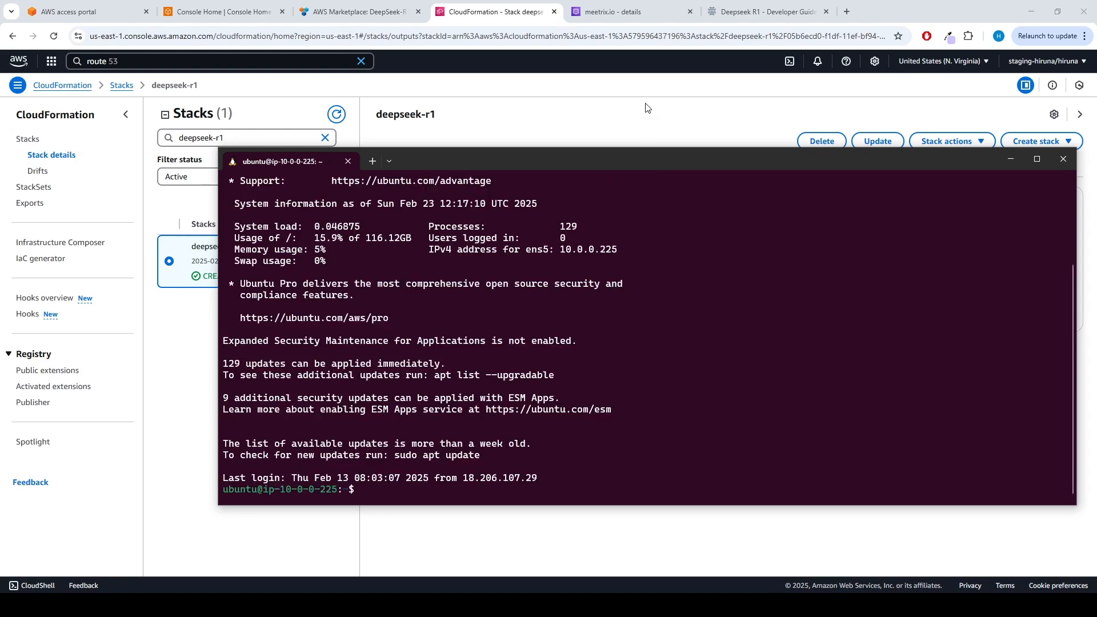
# Find "root" in the Deepseek R1 developer guide and copy the SSL command sudo /root/certificate_generate_standalone.sh.
pyautogui.click(740, 12)
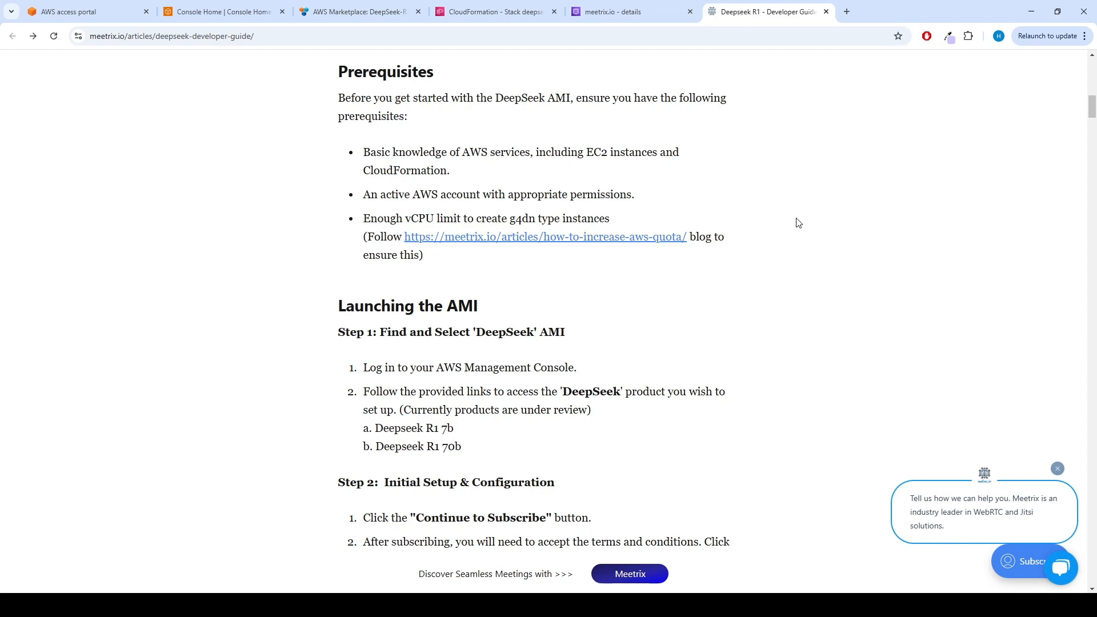
pyautogui.hotkey('ctrl', 'f')
pyautogui.write('root')
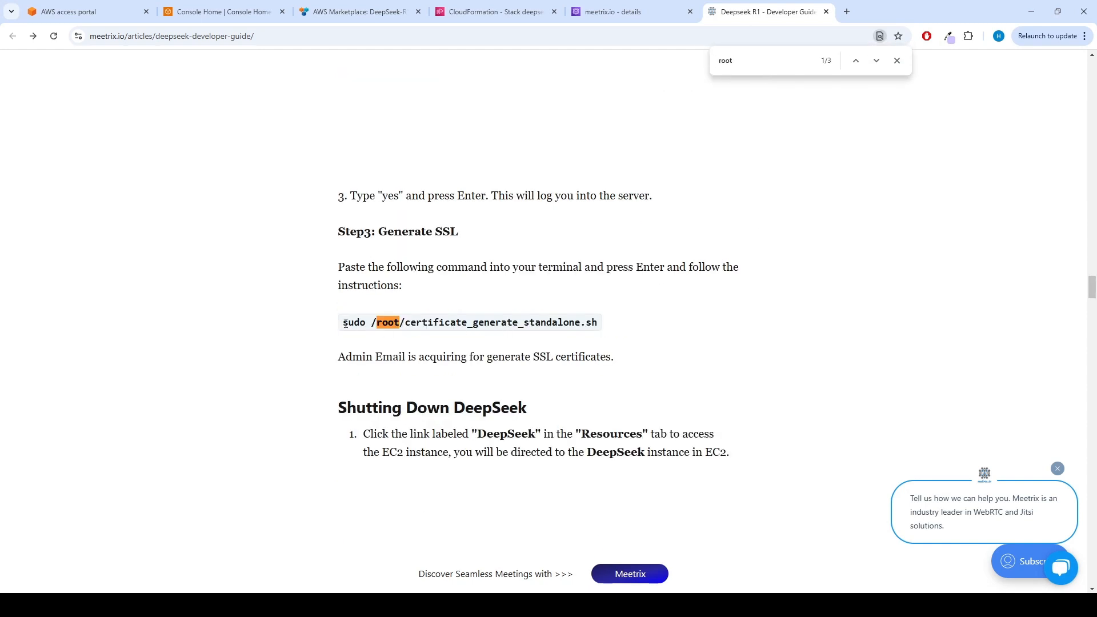
pyautogui.moveTo(345, 323); pyautogui.dragTo(598, 331)
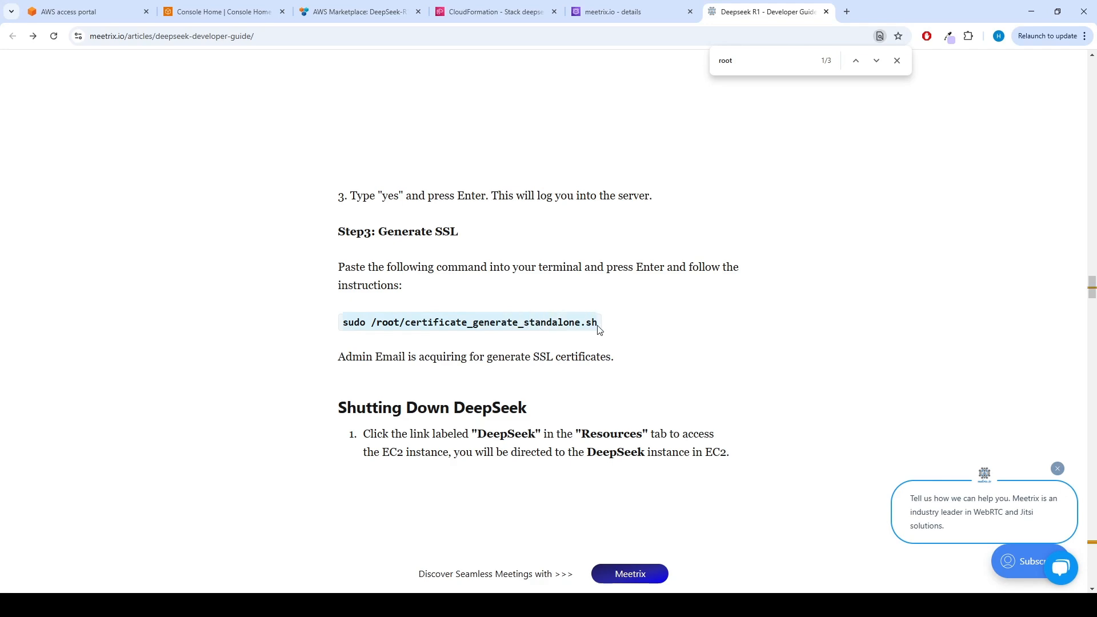
pyautogui.click(747, 289)
# Switch to the terminal, run sudo /root/certificate_generate_standalone.sh on the server, and choose option 1 to reinstall the existing certificate.
pyautogui.hotkey('alt', 'Tab')
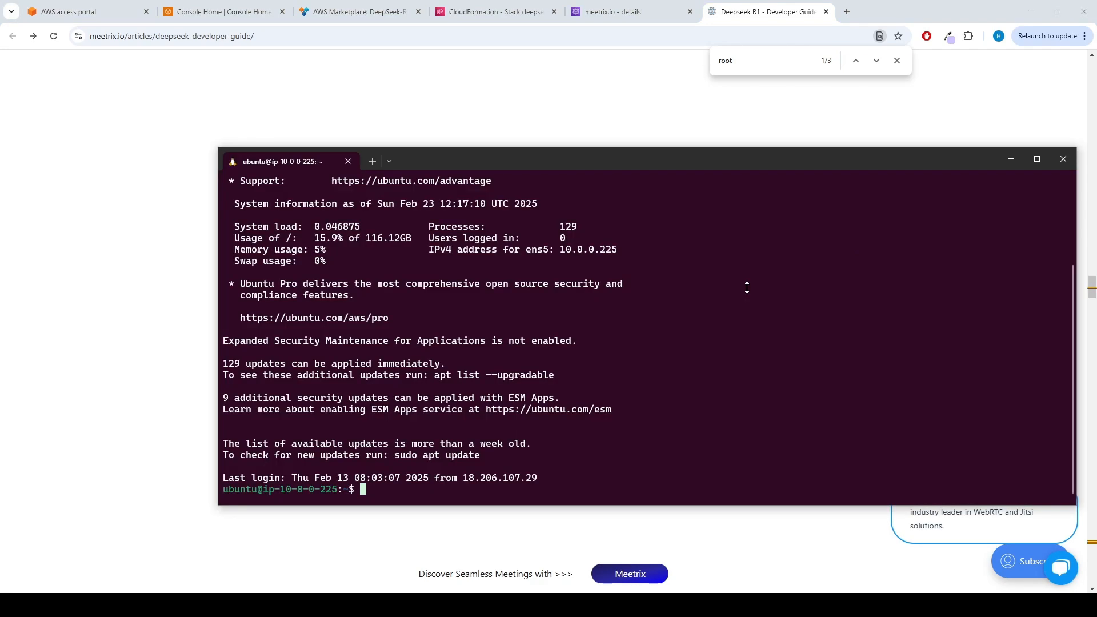
pyautogui.hotkey('ctrl', 'v')
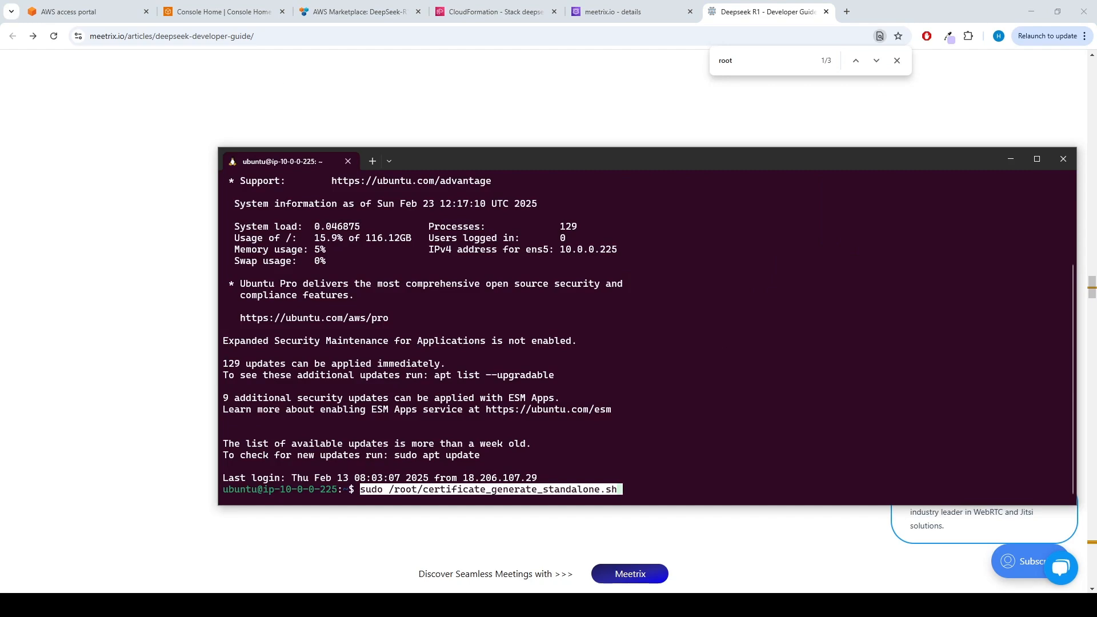
pyautogui.press('Return')
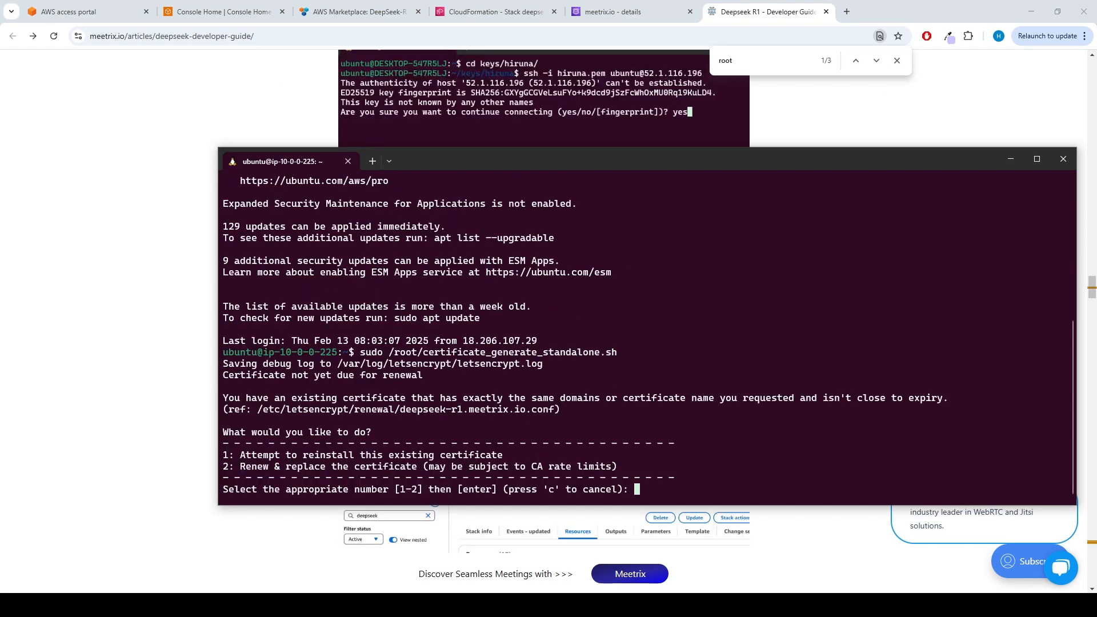
pyautogui.write('1')
pyautogui.press('Return')
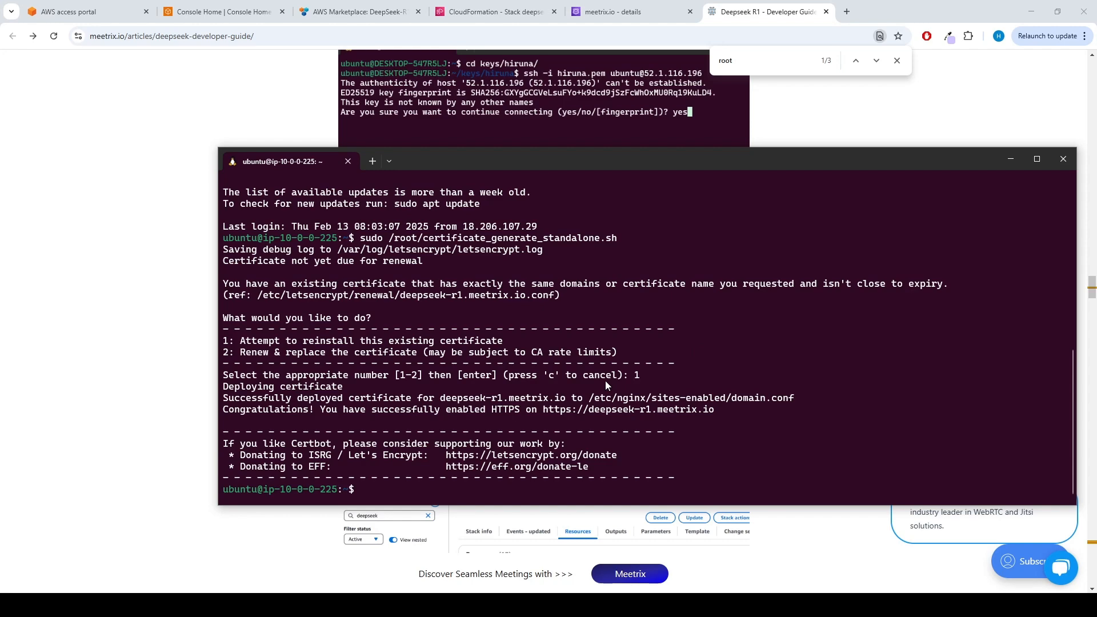
# Return to the CloudFormation stack outputs and open the DashboardUrl link in an incognito window.
pyautogui.click(512, 12)
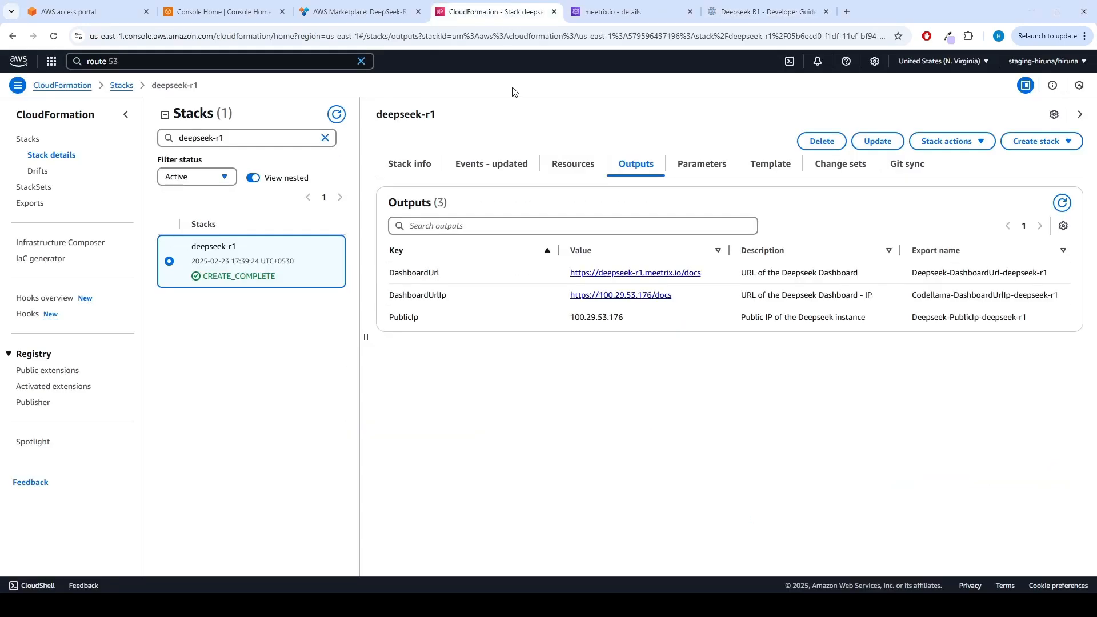
pyautogui.rightClick(648, 277)
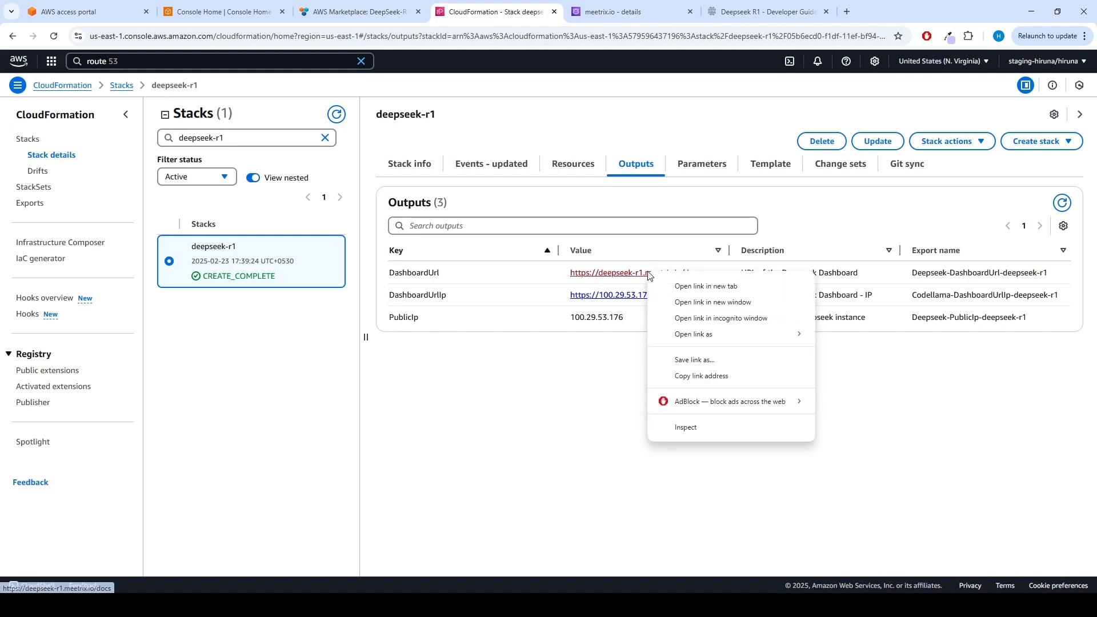
pyautogui.click(690, 321)
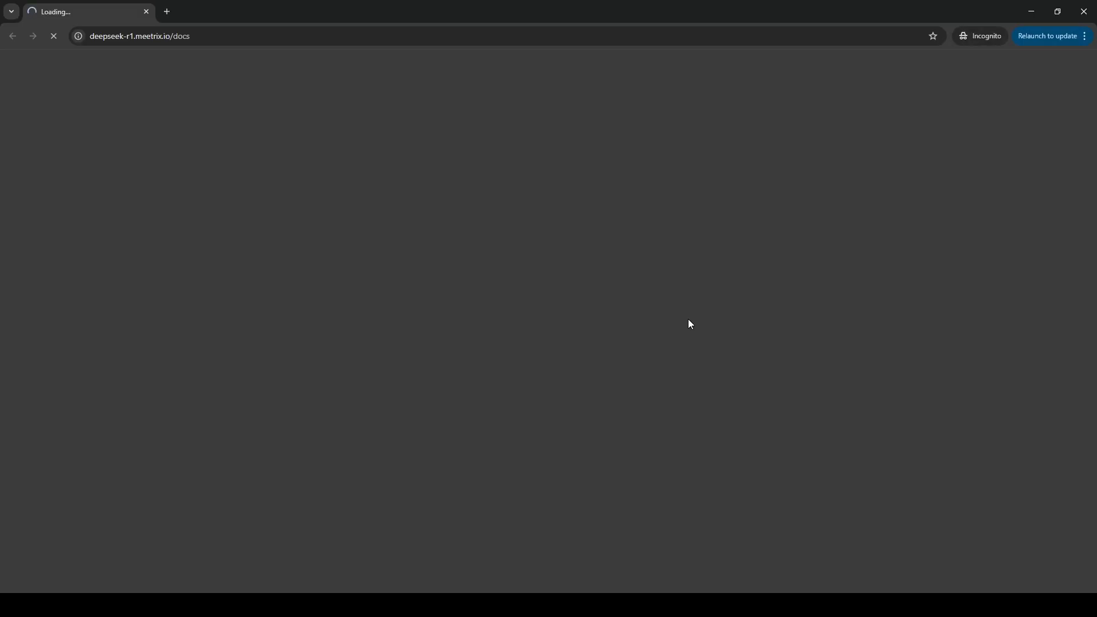